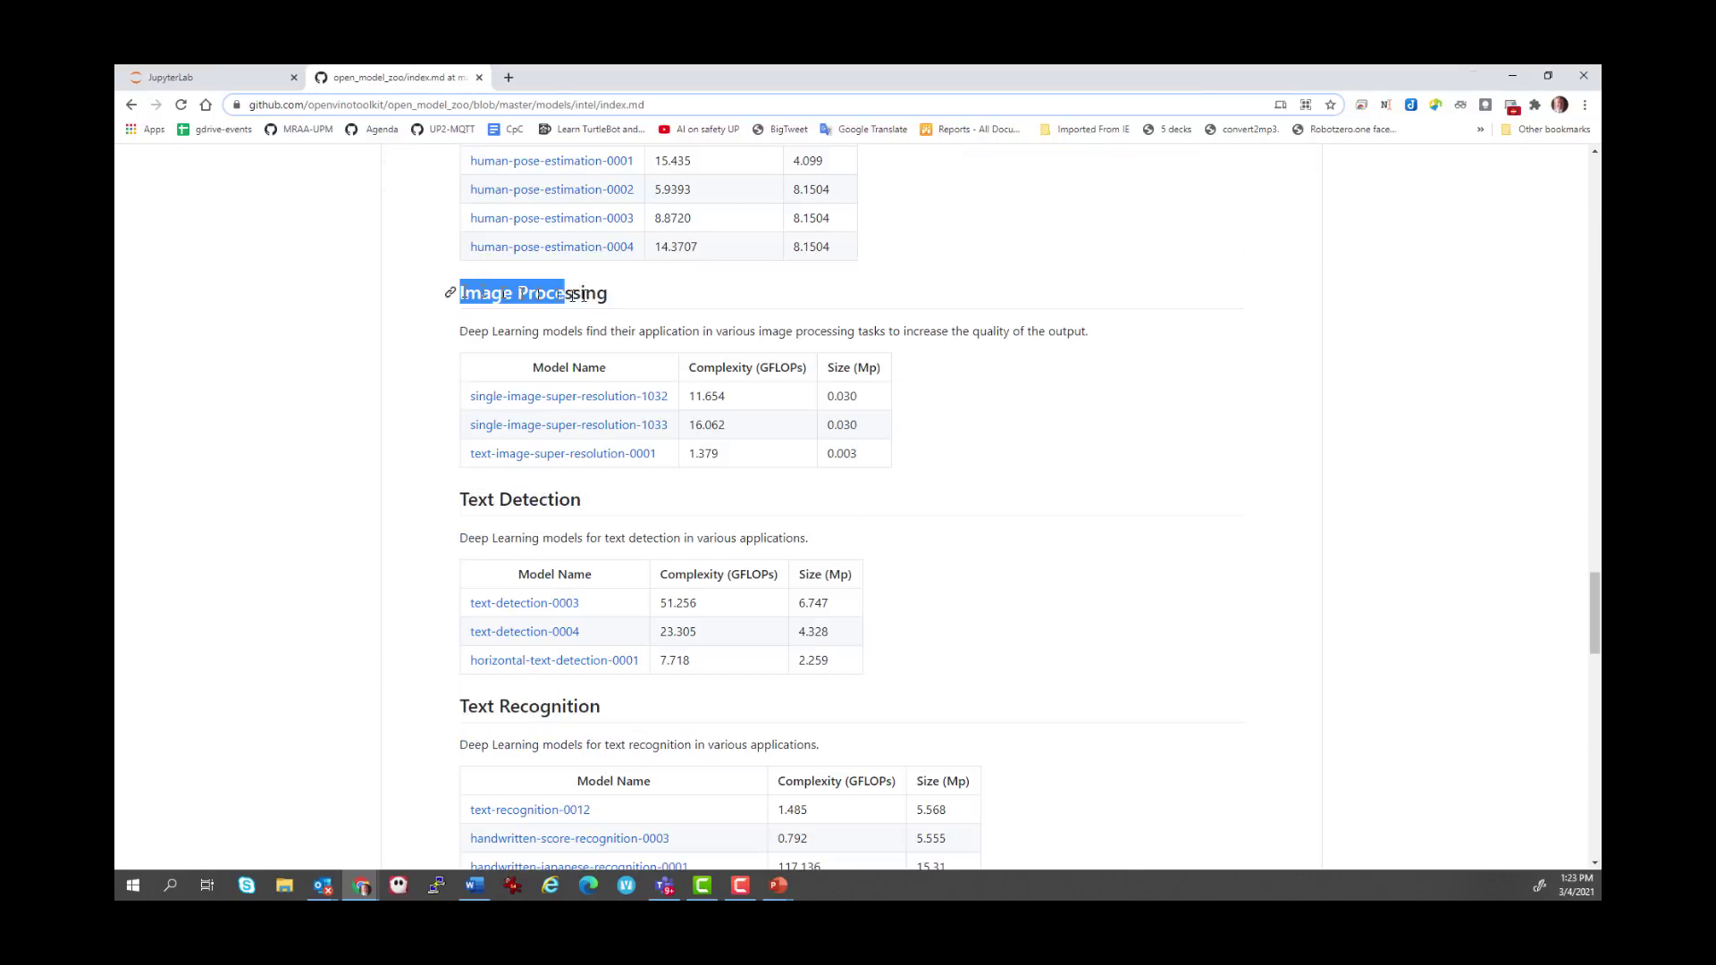
Highlight the demo list, Image Inpainting and Image Retrieval descriptions while reading the README.
mouse_move(460, 288)
left_mouse_down()
mouse_move(715, 432)
mouse_move(687, 456)
left_mouse_up()
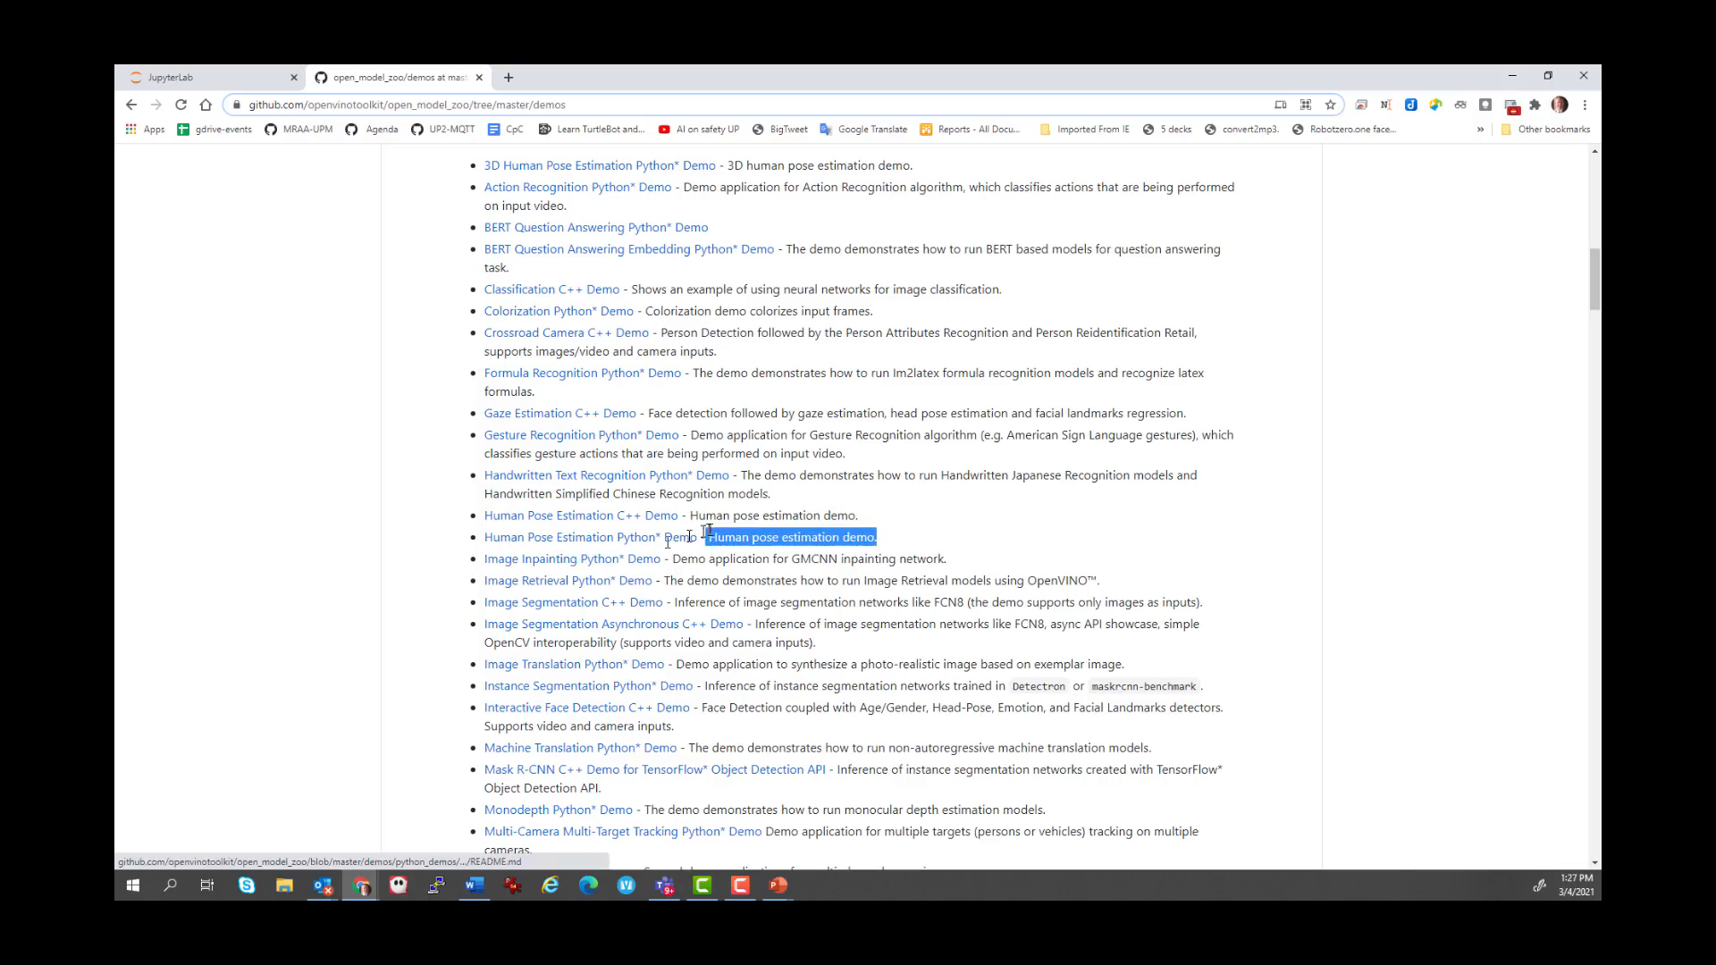
left_click_drag(485, 559, 949, 560)
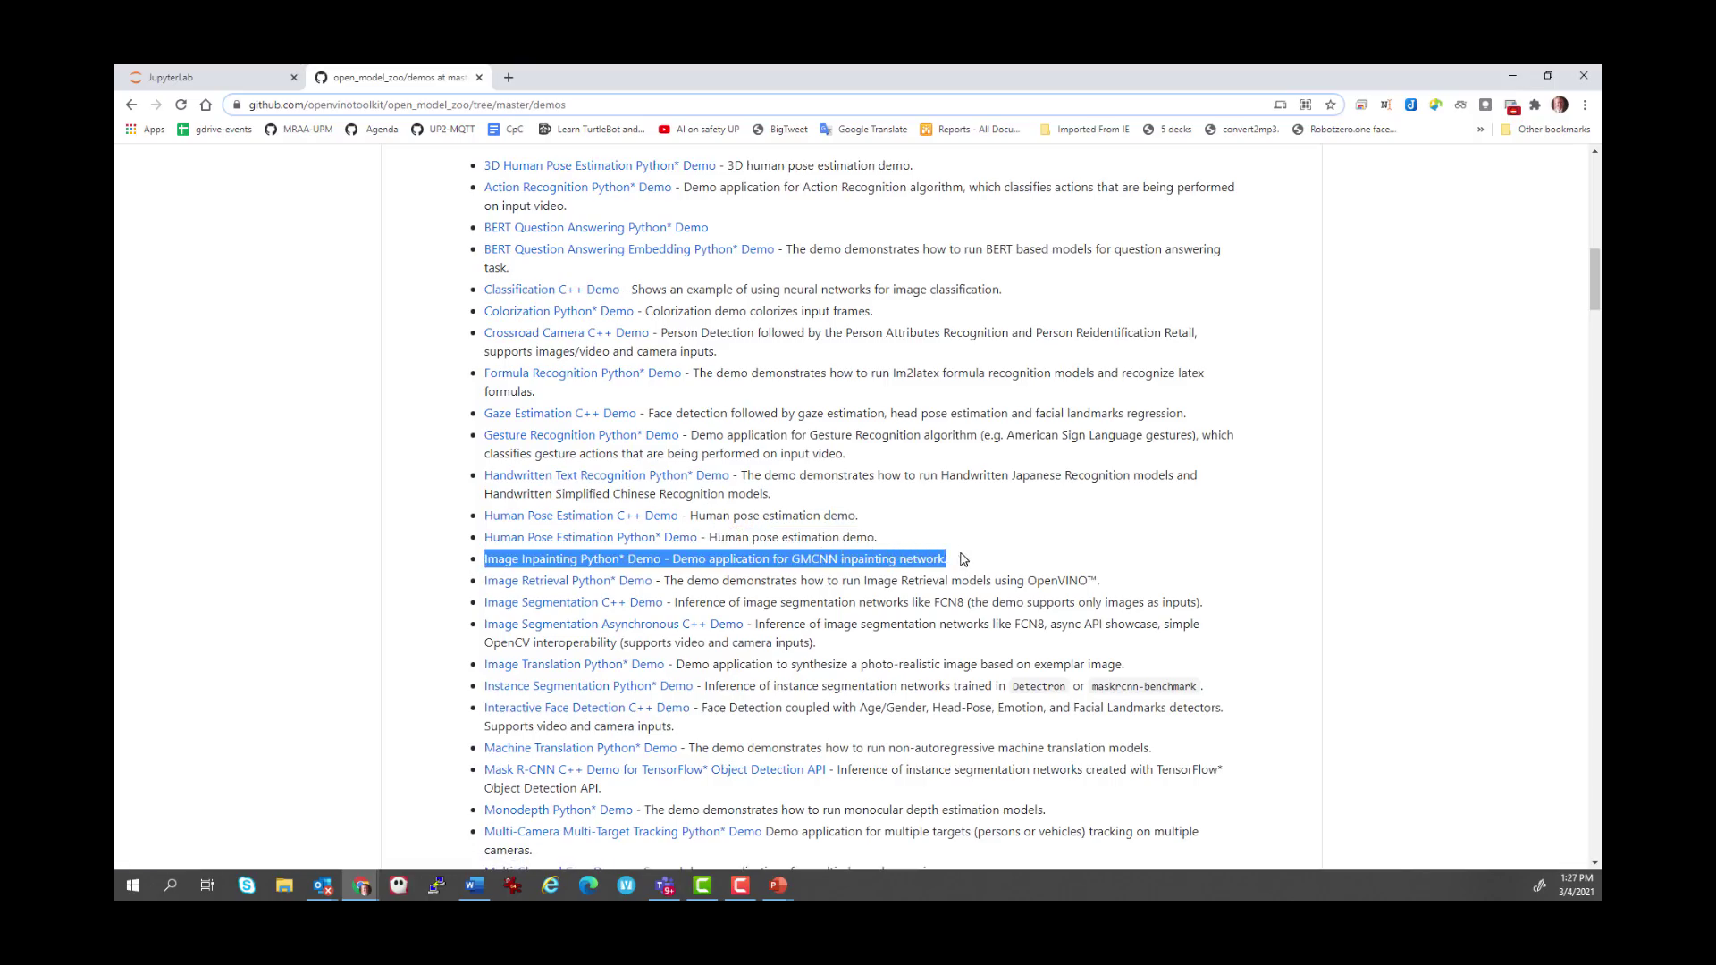
left_click(1102, 582, "shift")
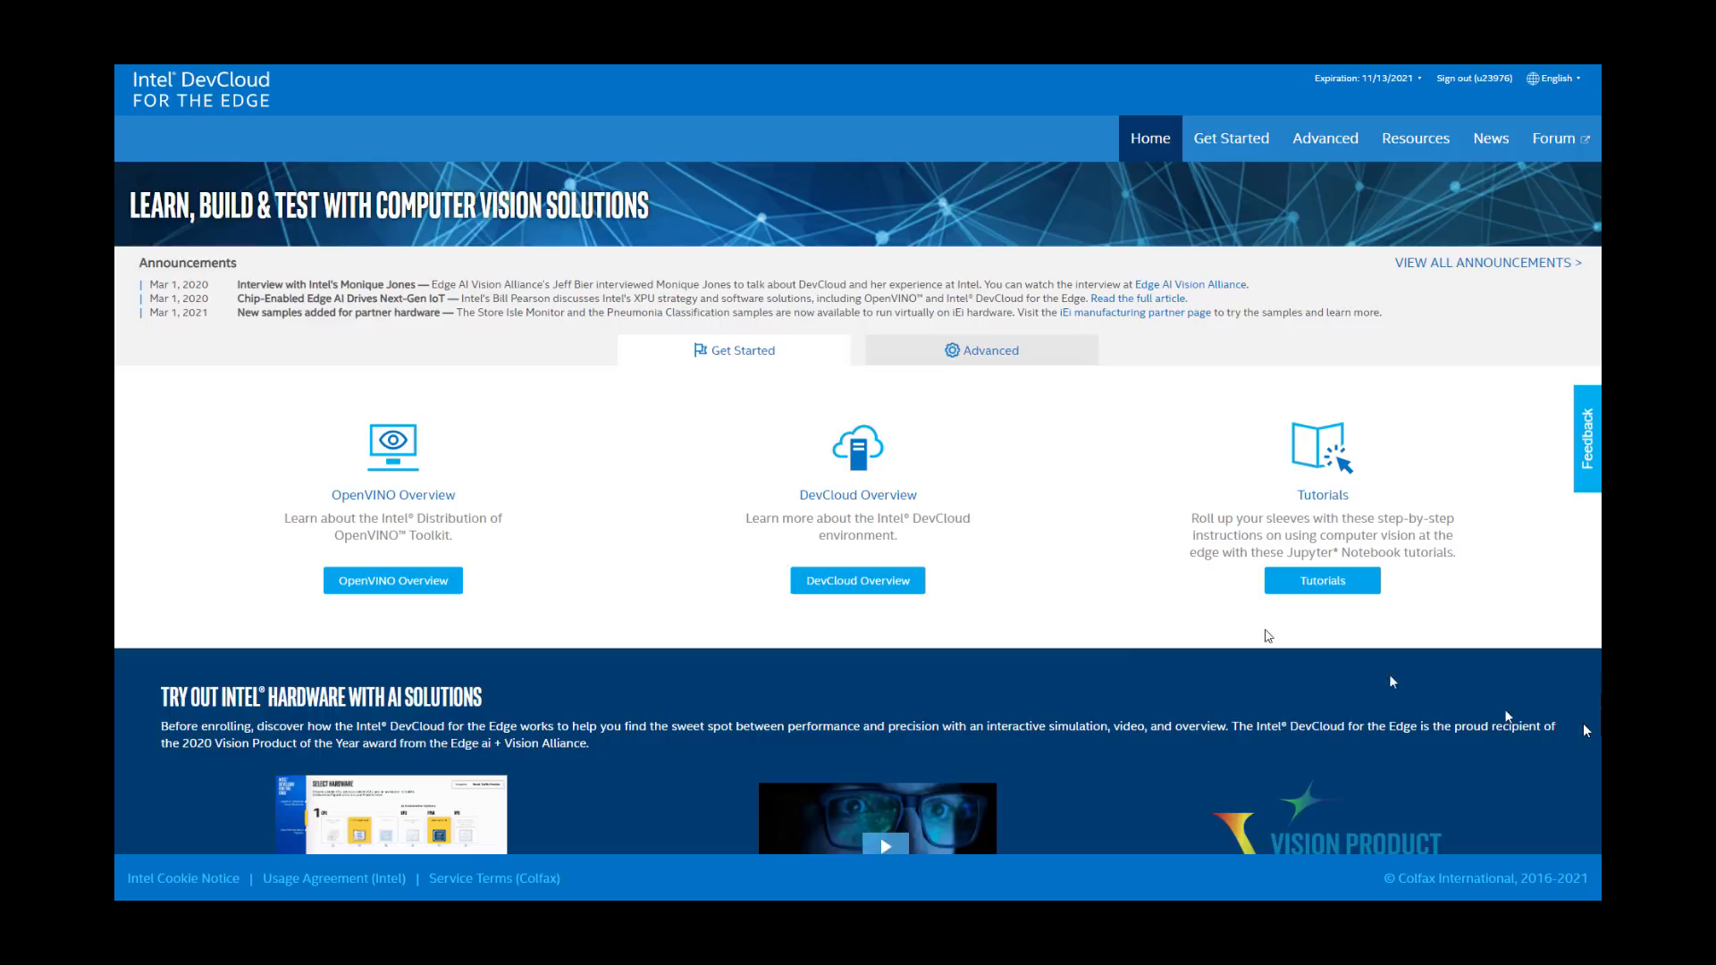
Launch the Style Transfer tutorial in JupyterLab from the Tutorials page.
left_click(1309, 586)
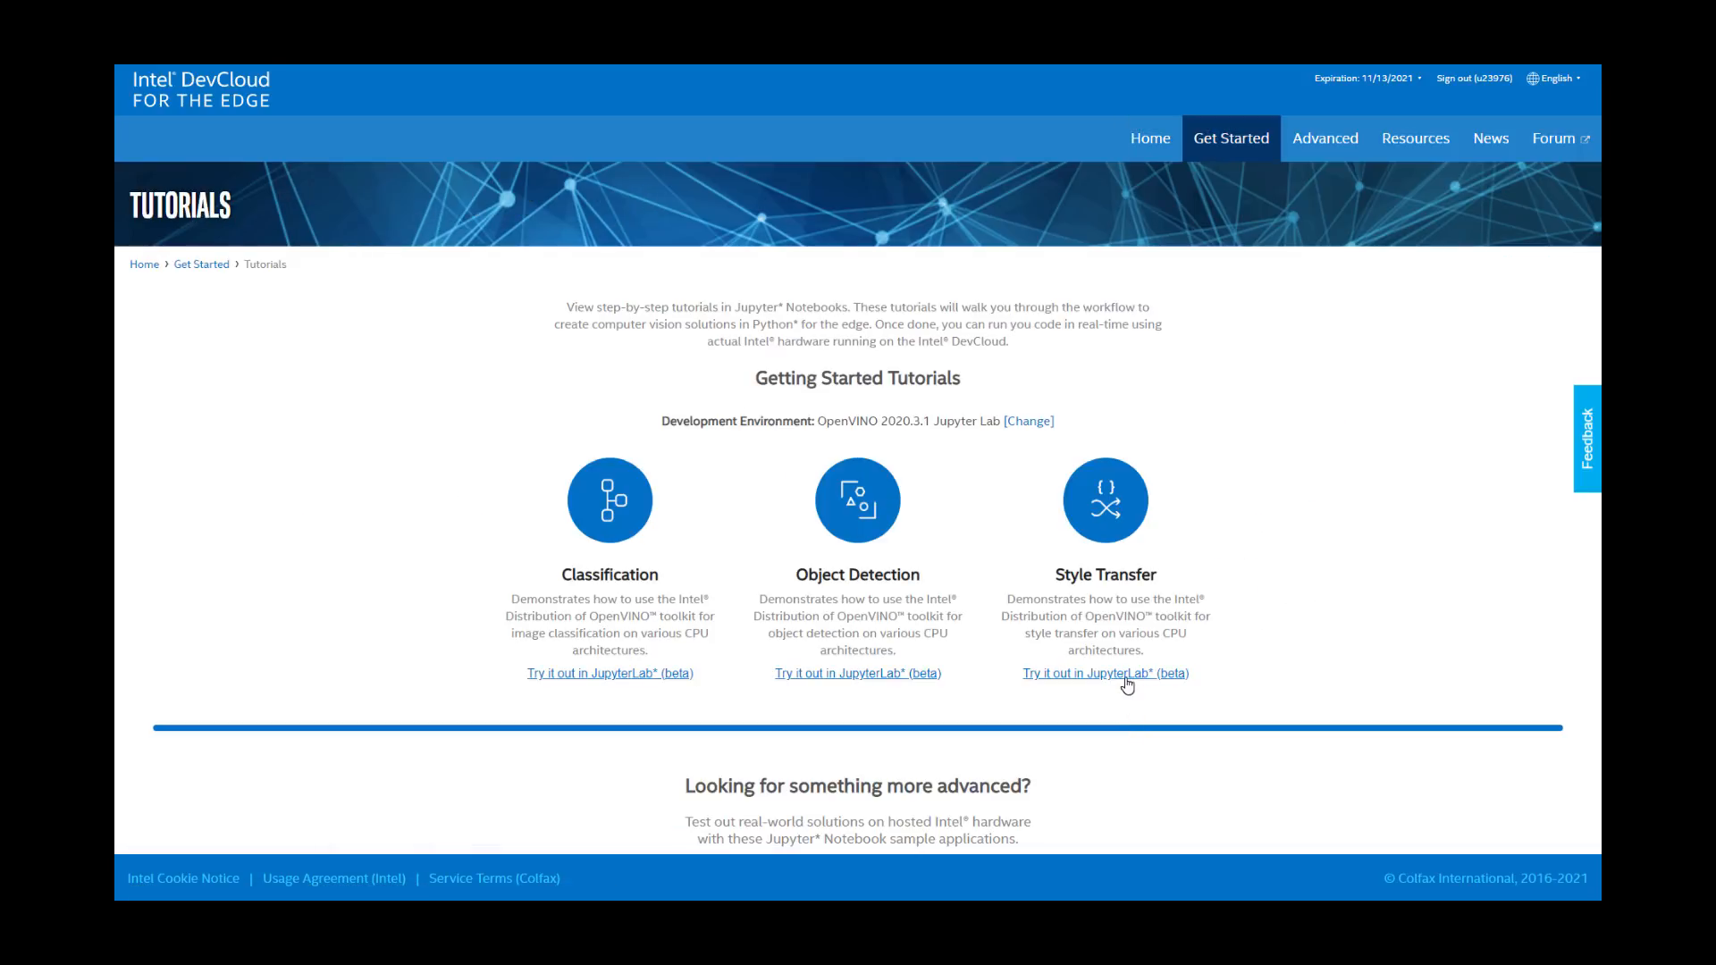
left_click(1125, 675)
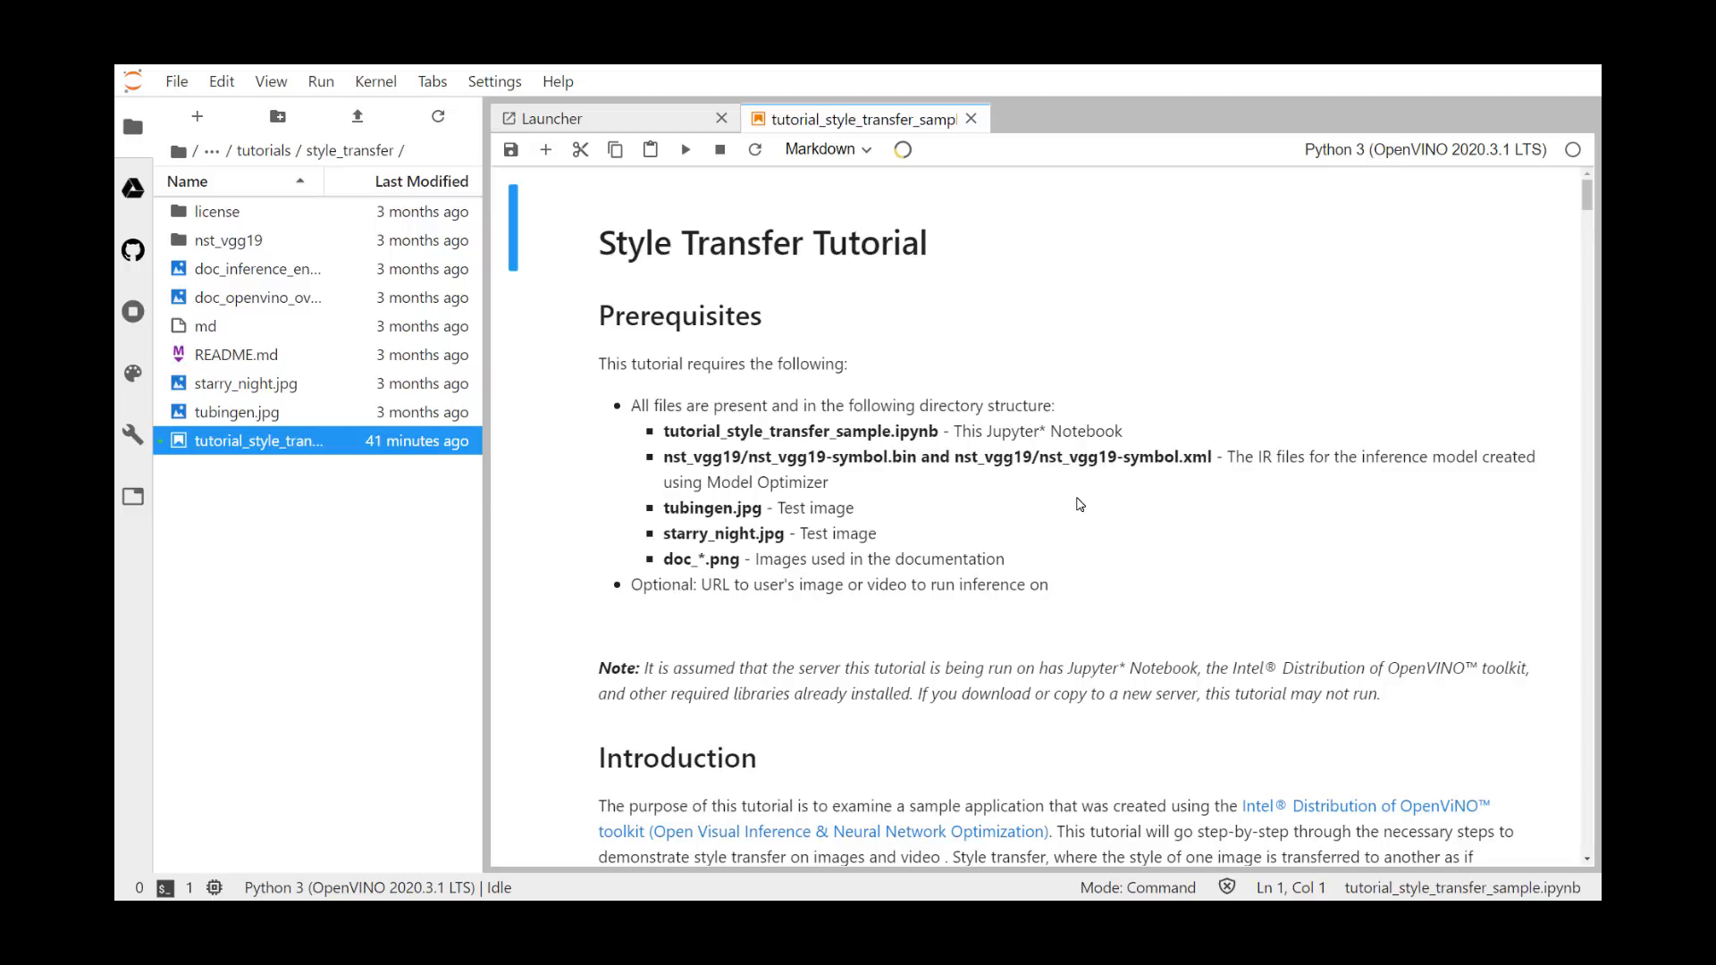
scroll(1078, 504, "down", 5)
scroll(1100, 536, "down", 5)
scroll(1113, 549, "down", 5)
scroll(1130, 569, "down", 5)
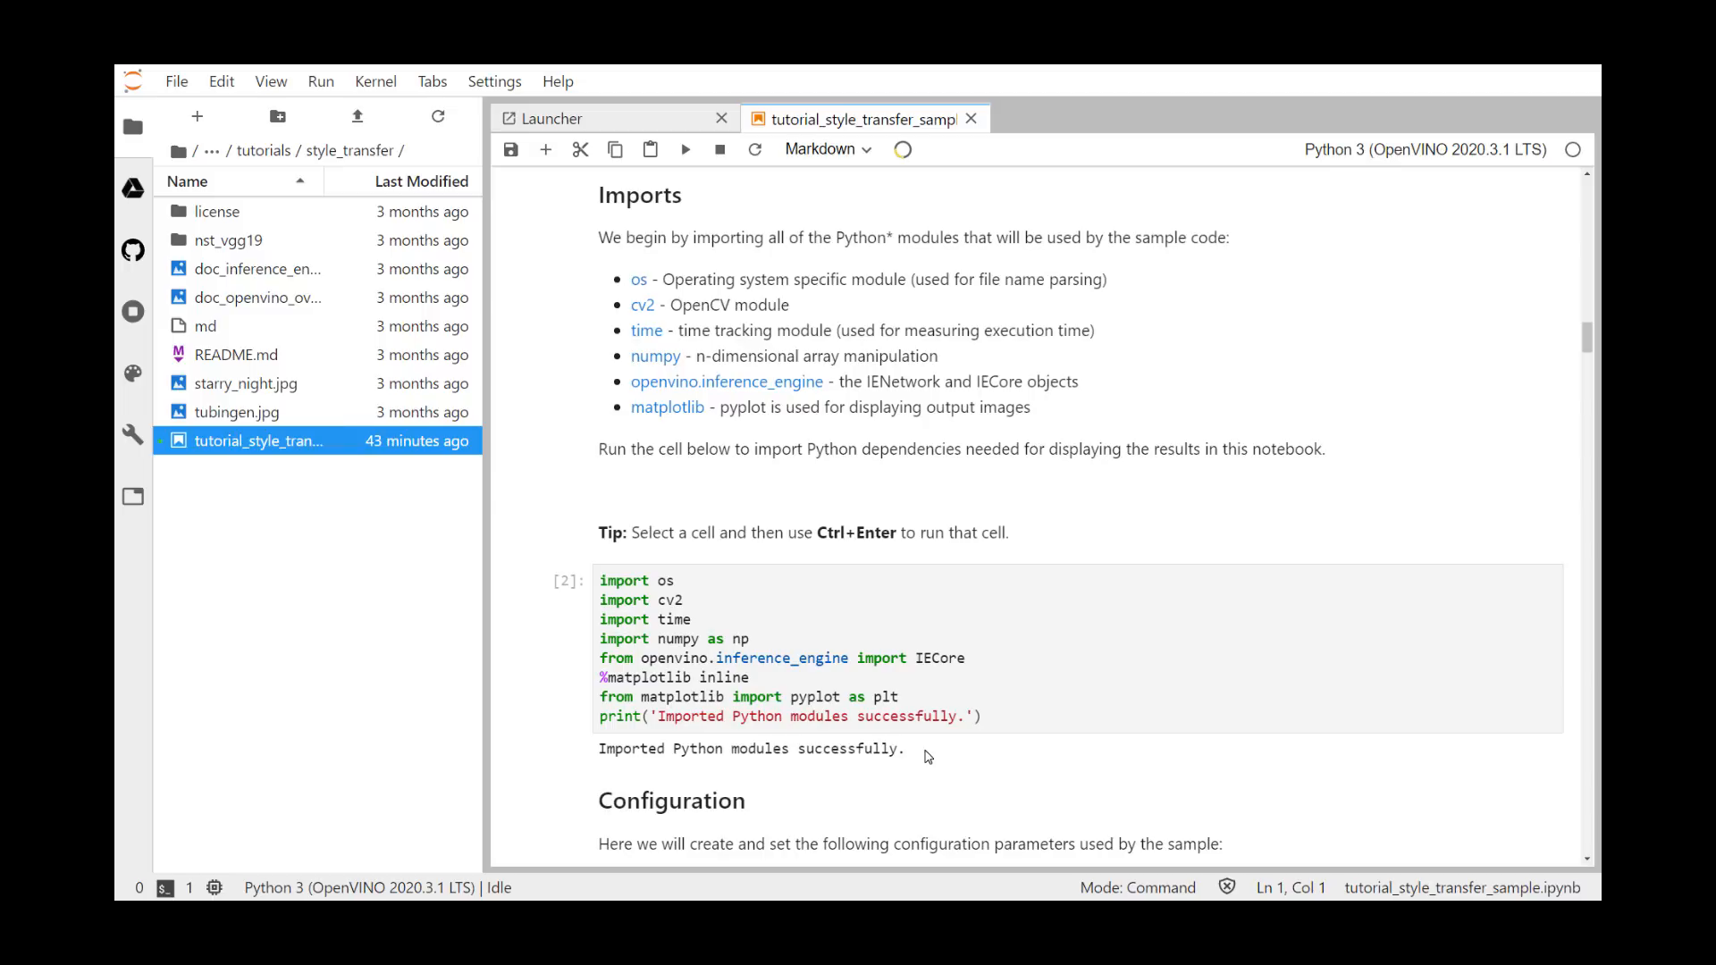
scroll(926, 758, "down", 3)
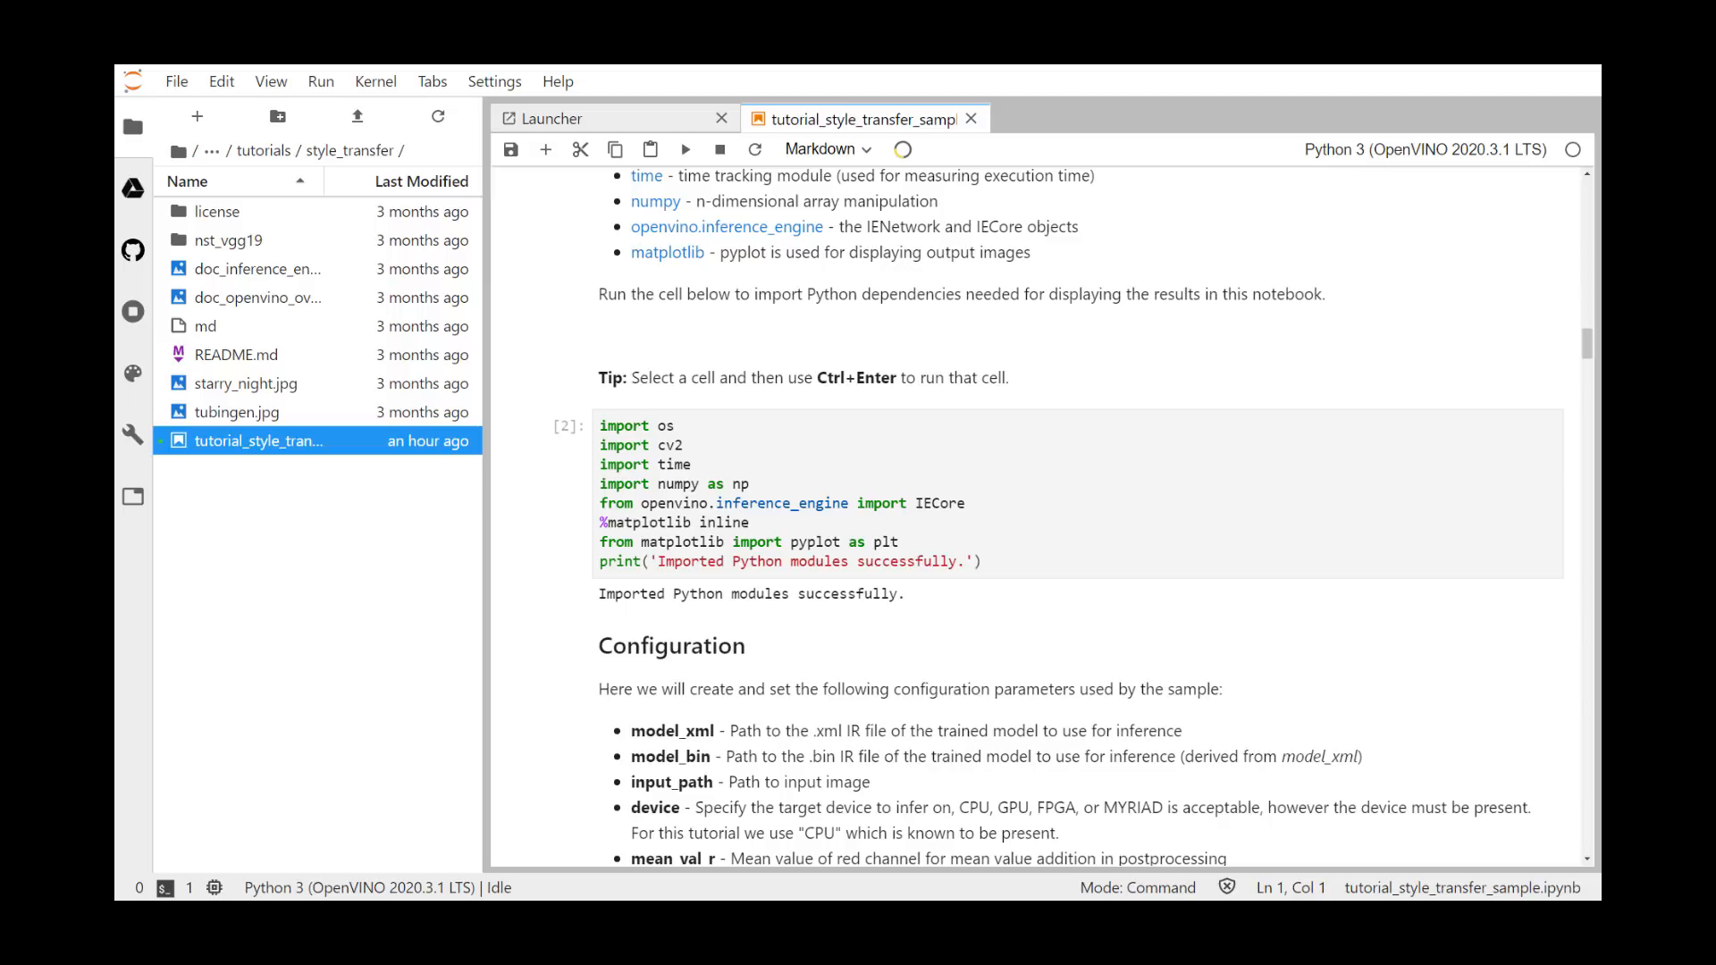
Rerun the Python imports cell and step past the Configuration description.
key("ctrl+Return")
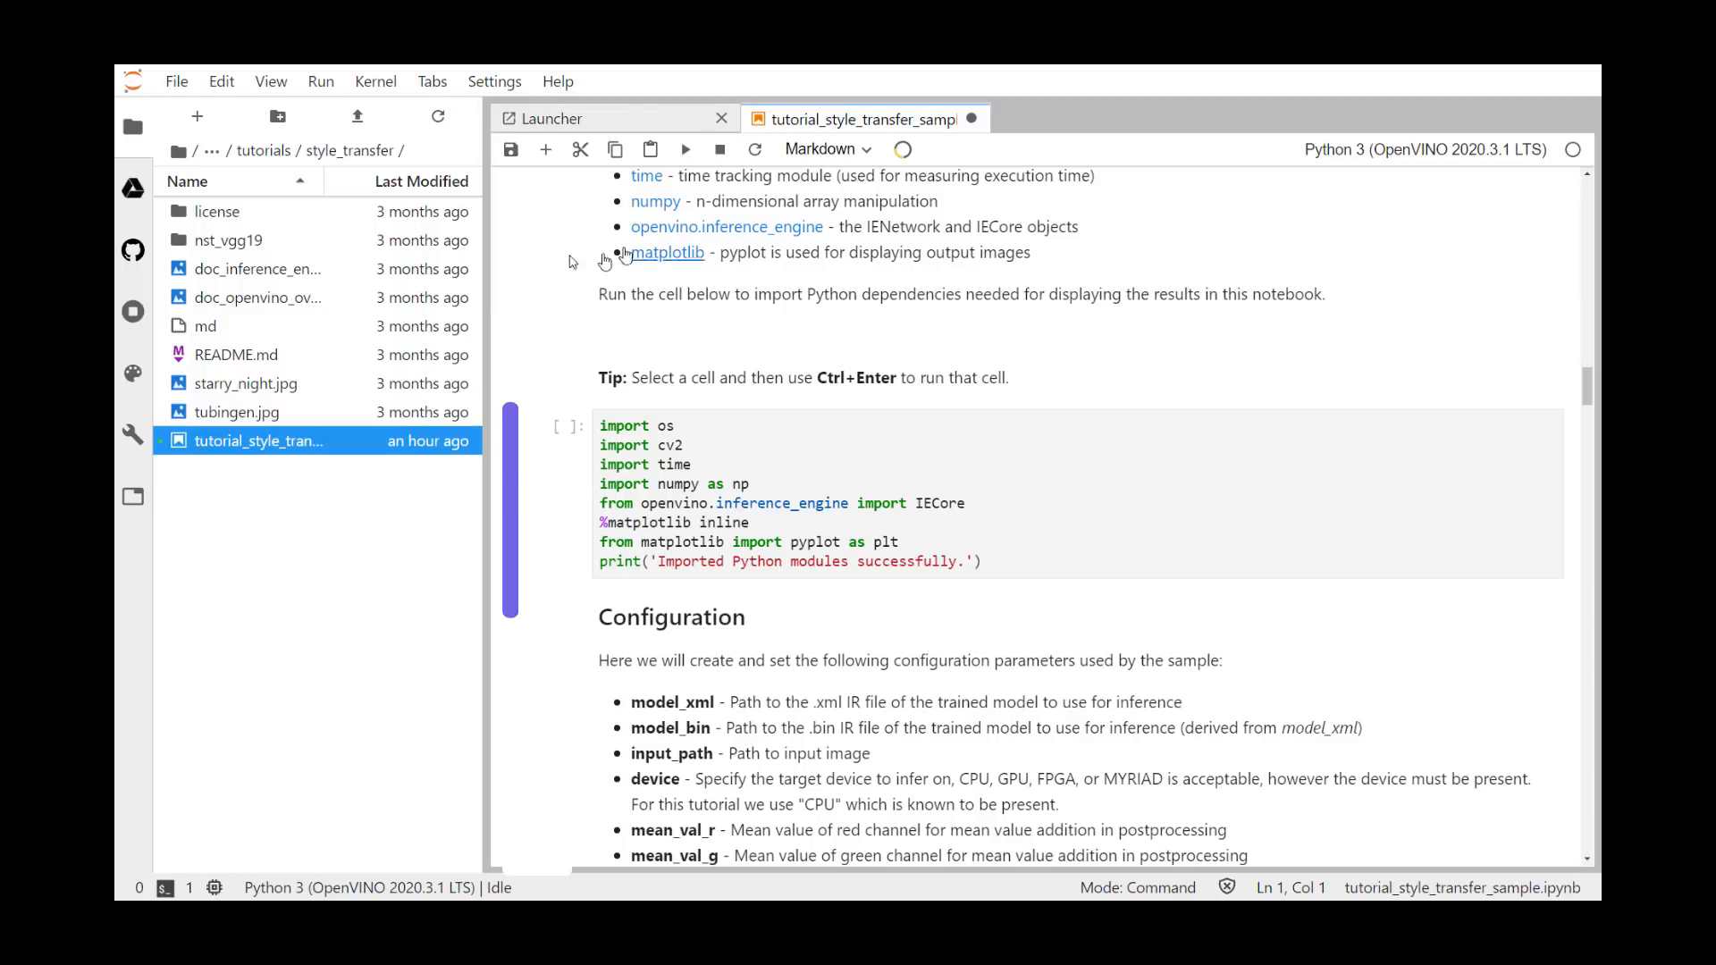
left_click(686, 149)
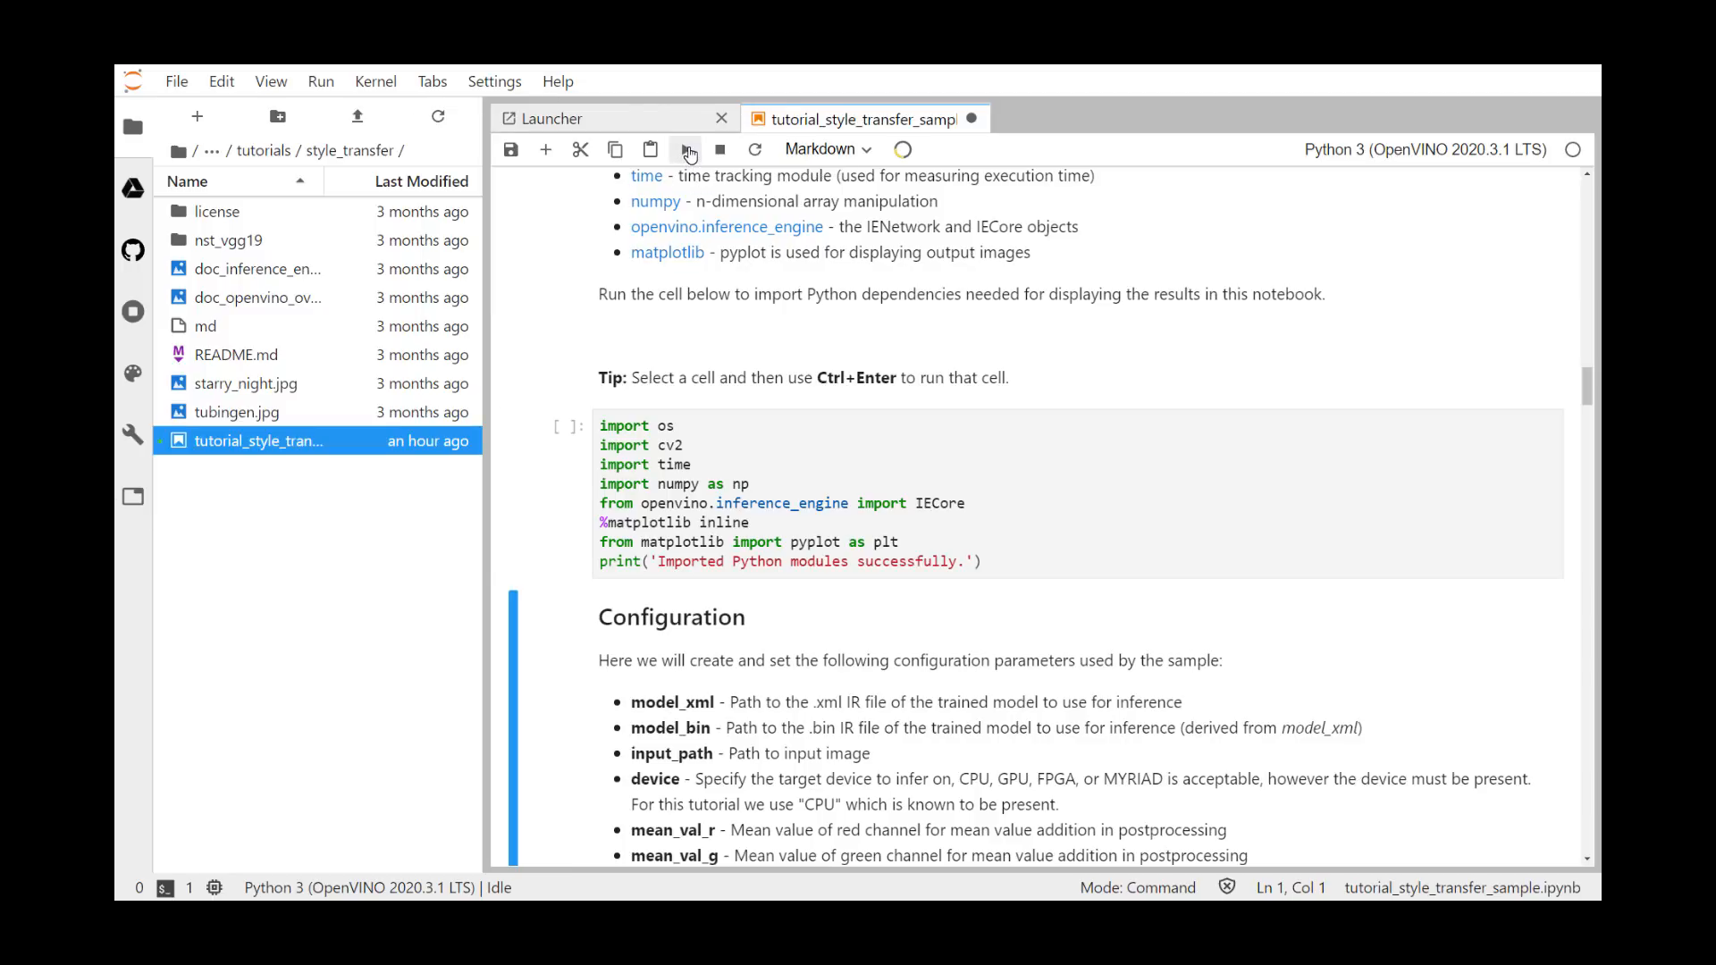
left_click(686, 150)
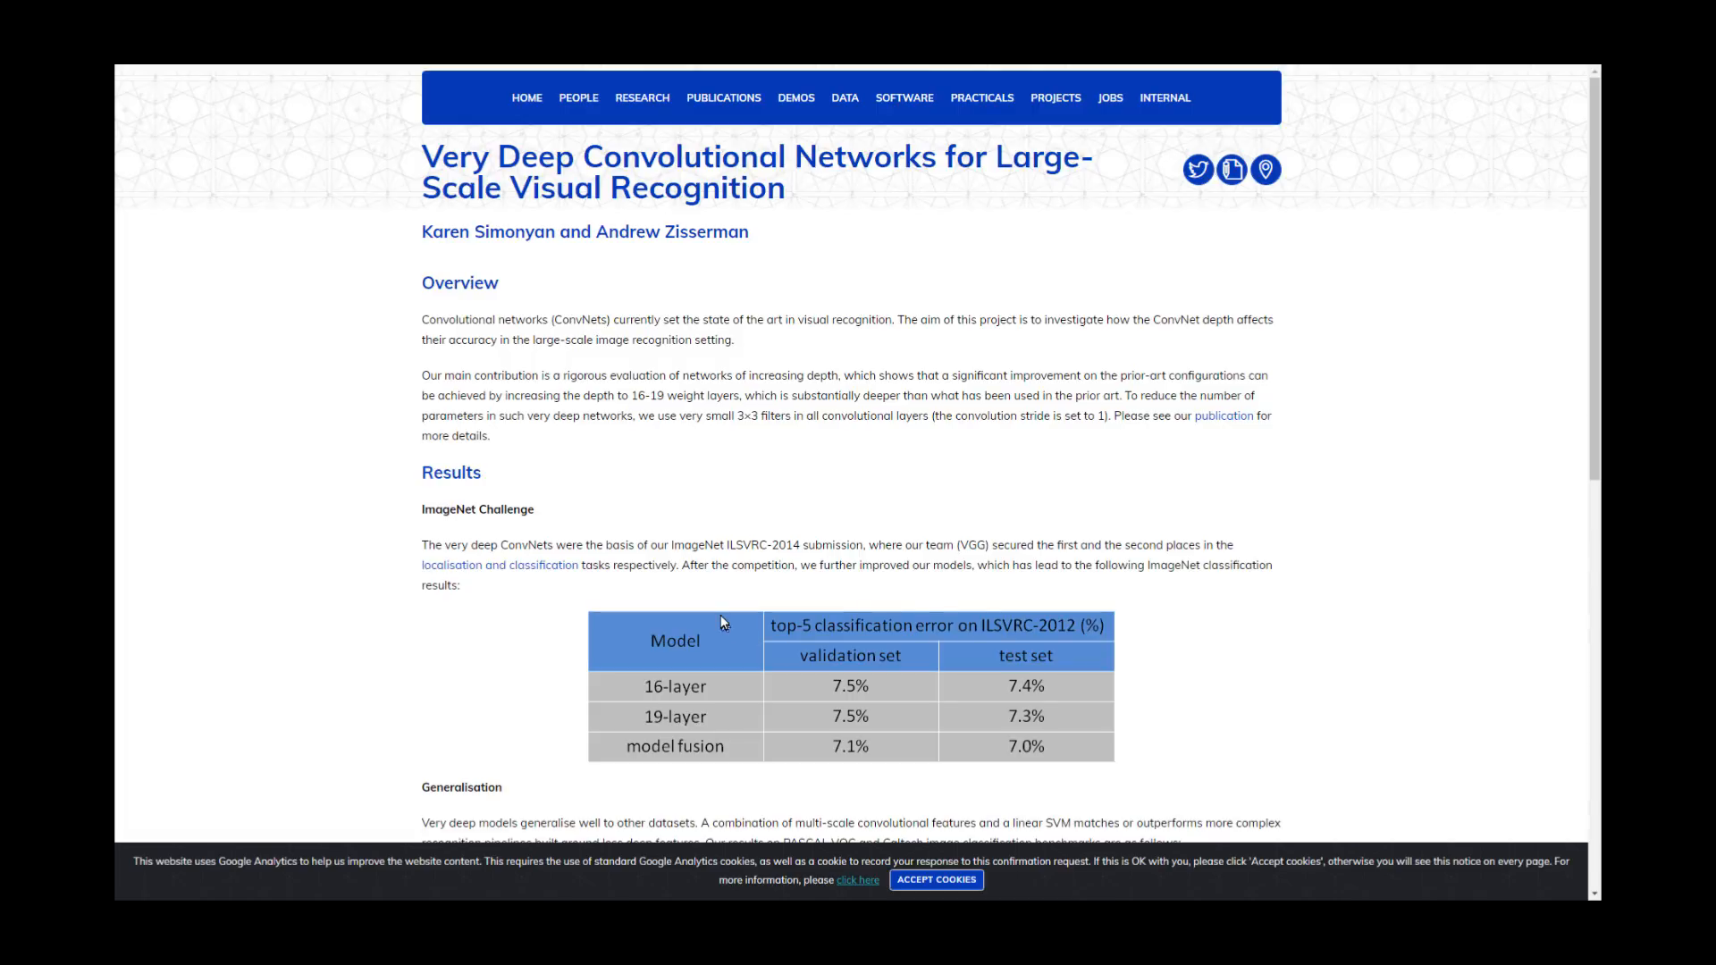
scroll(720, 616, "down", 5)
scroll(720, 615, "down", 5)
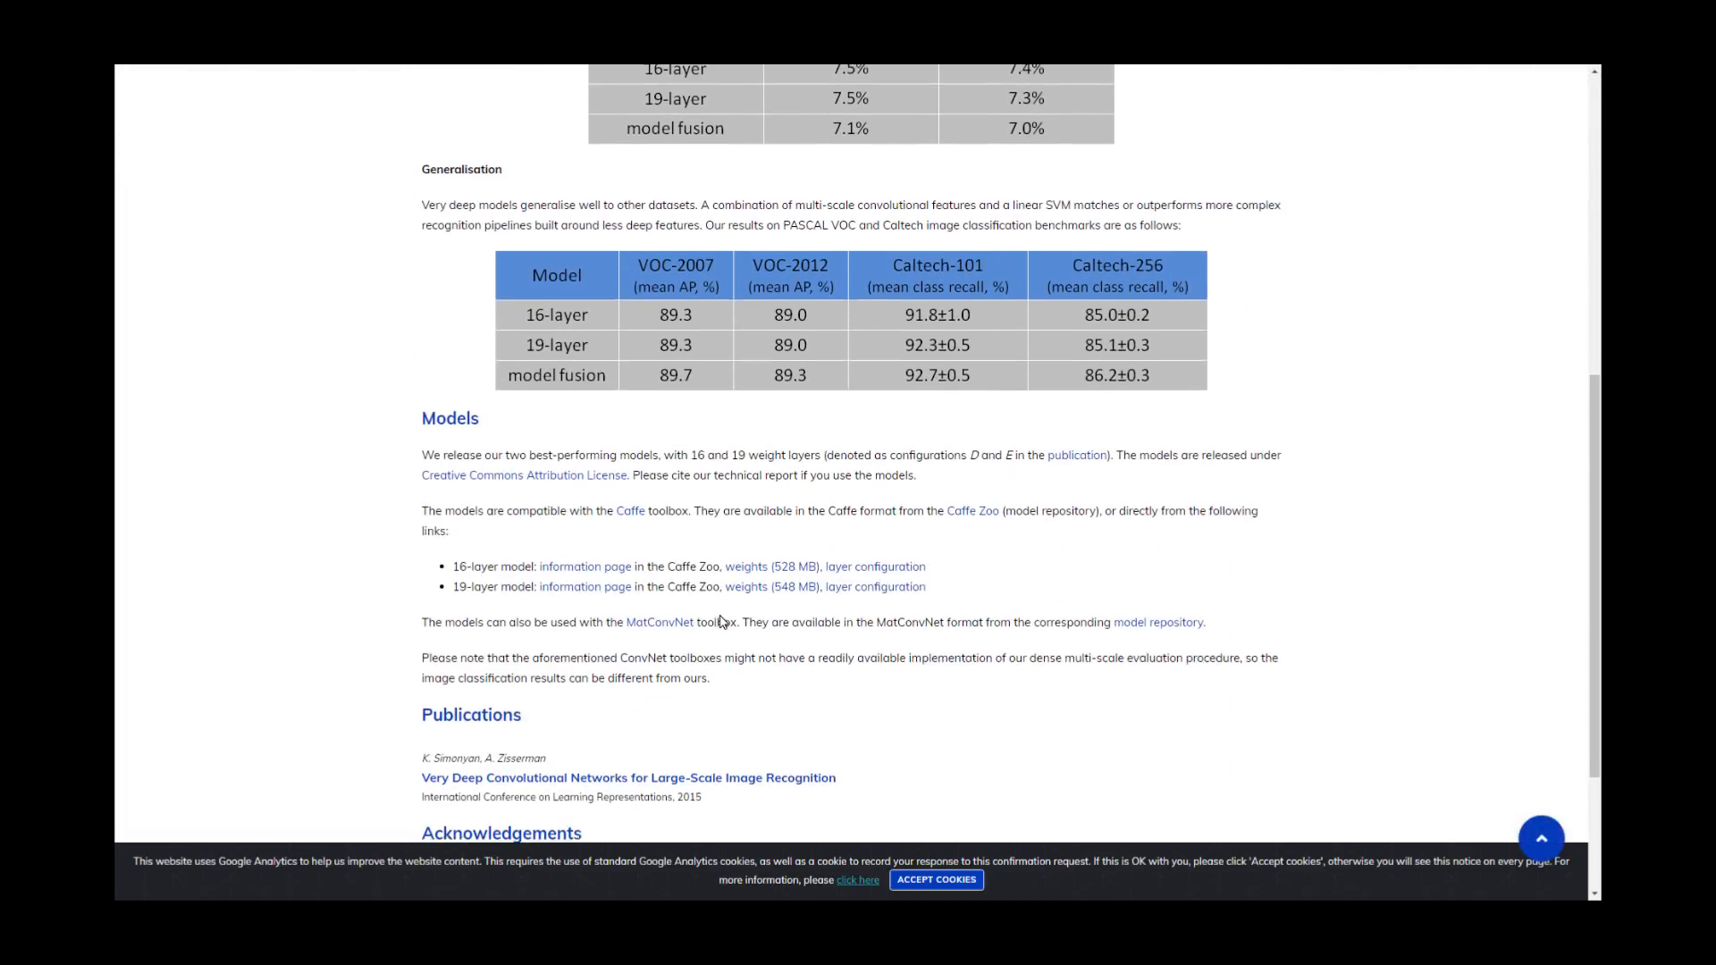
scroll(719, 622, "down", 3)
scroll(721, 622, "down", 2)
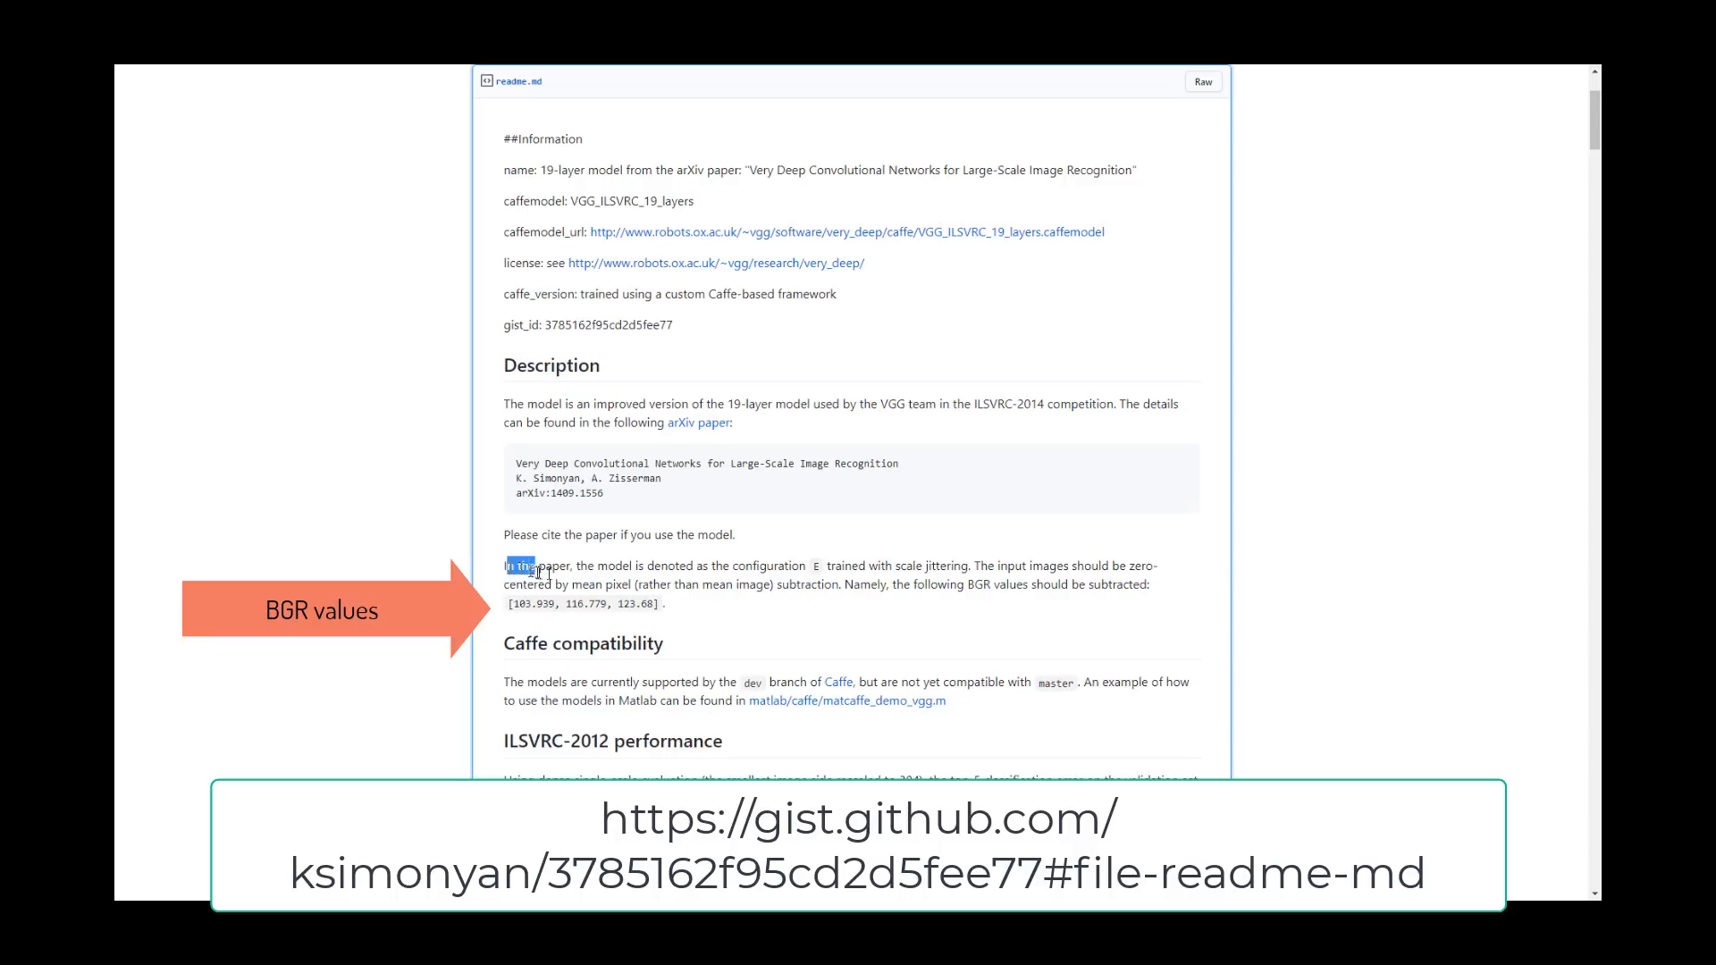
Highlight the readme paragraph giving the VGG 19-layer model's BGR mean values.
left_click_drag(506, 566, 628, 606)
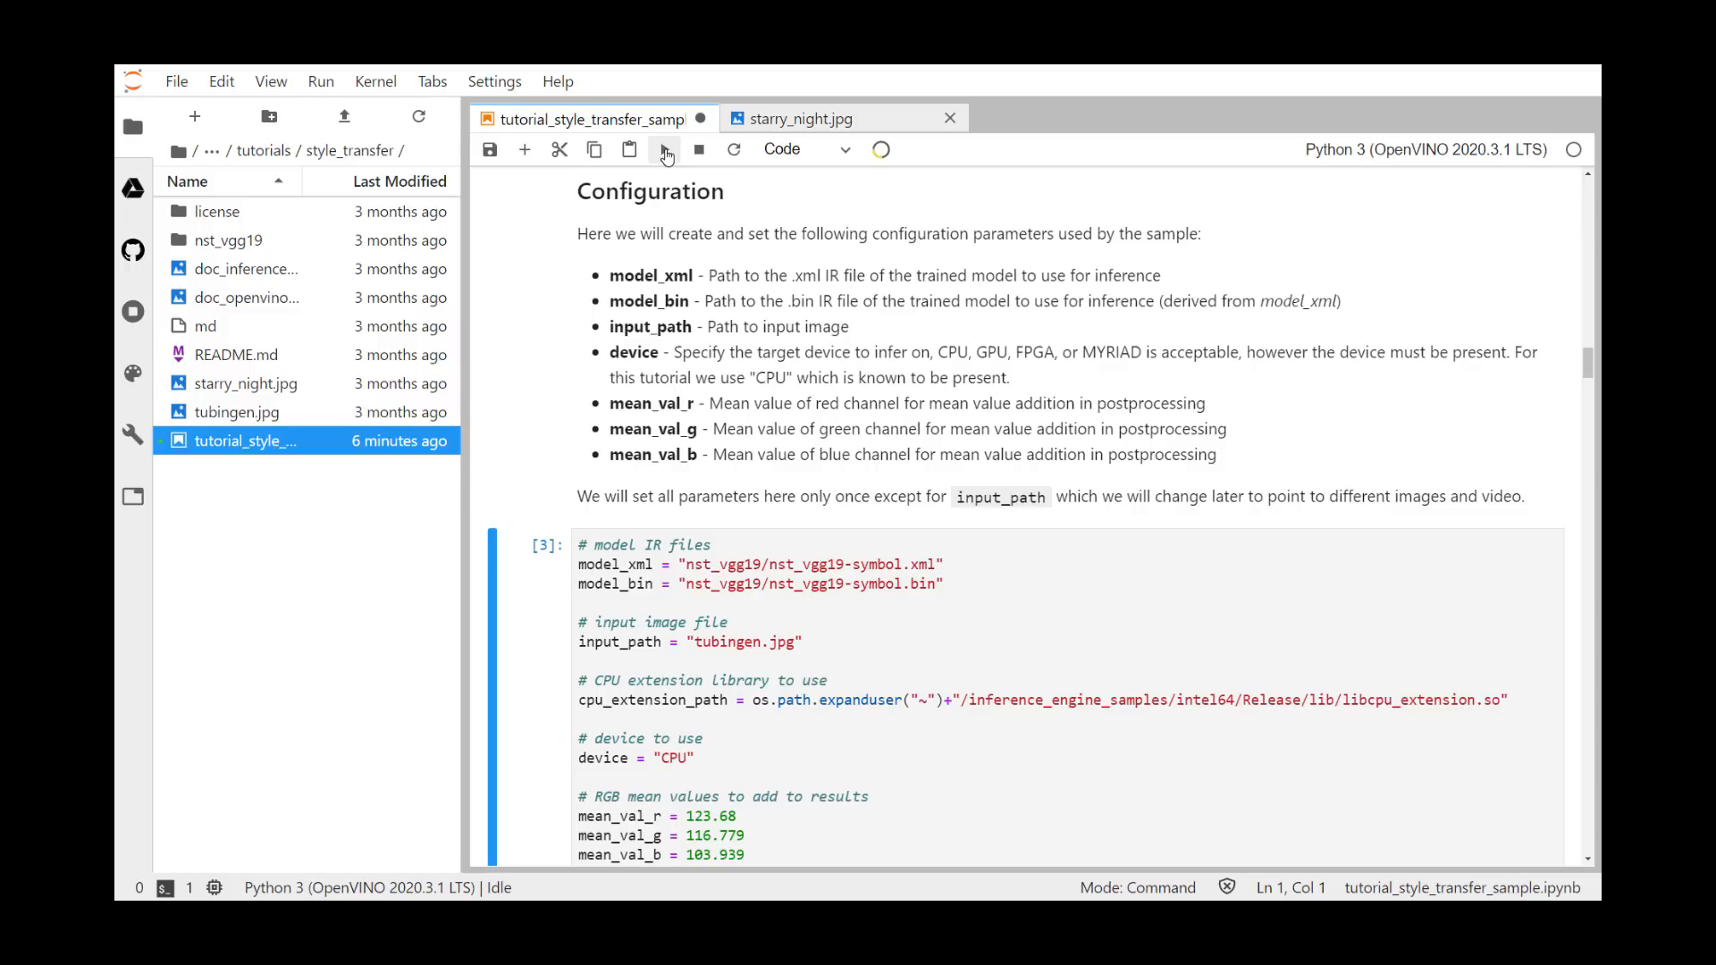
Run the configuration parameters cell and the Inference Engine IECore creation cell.
left_click(665, 151)
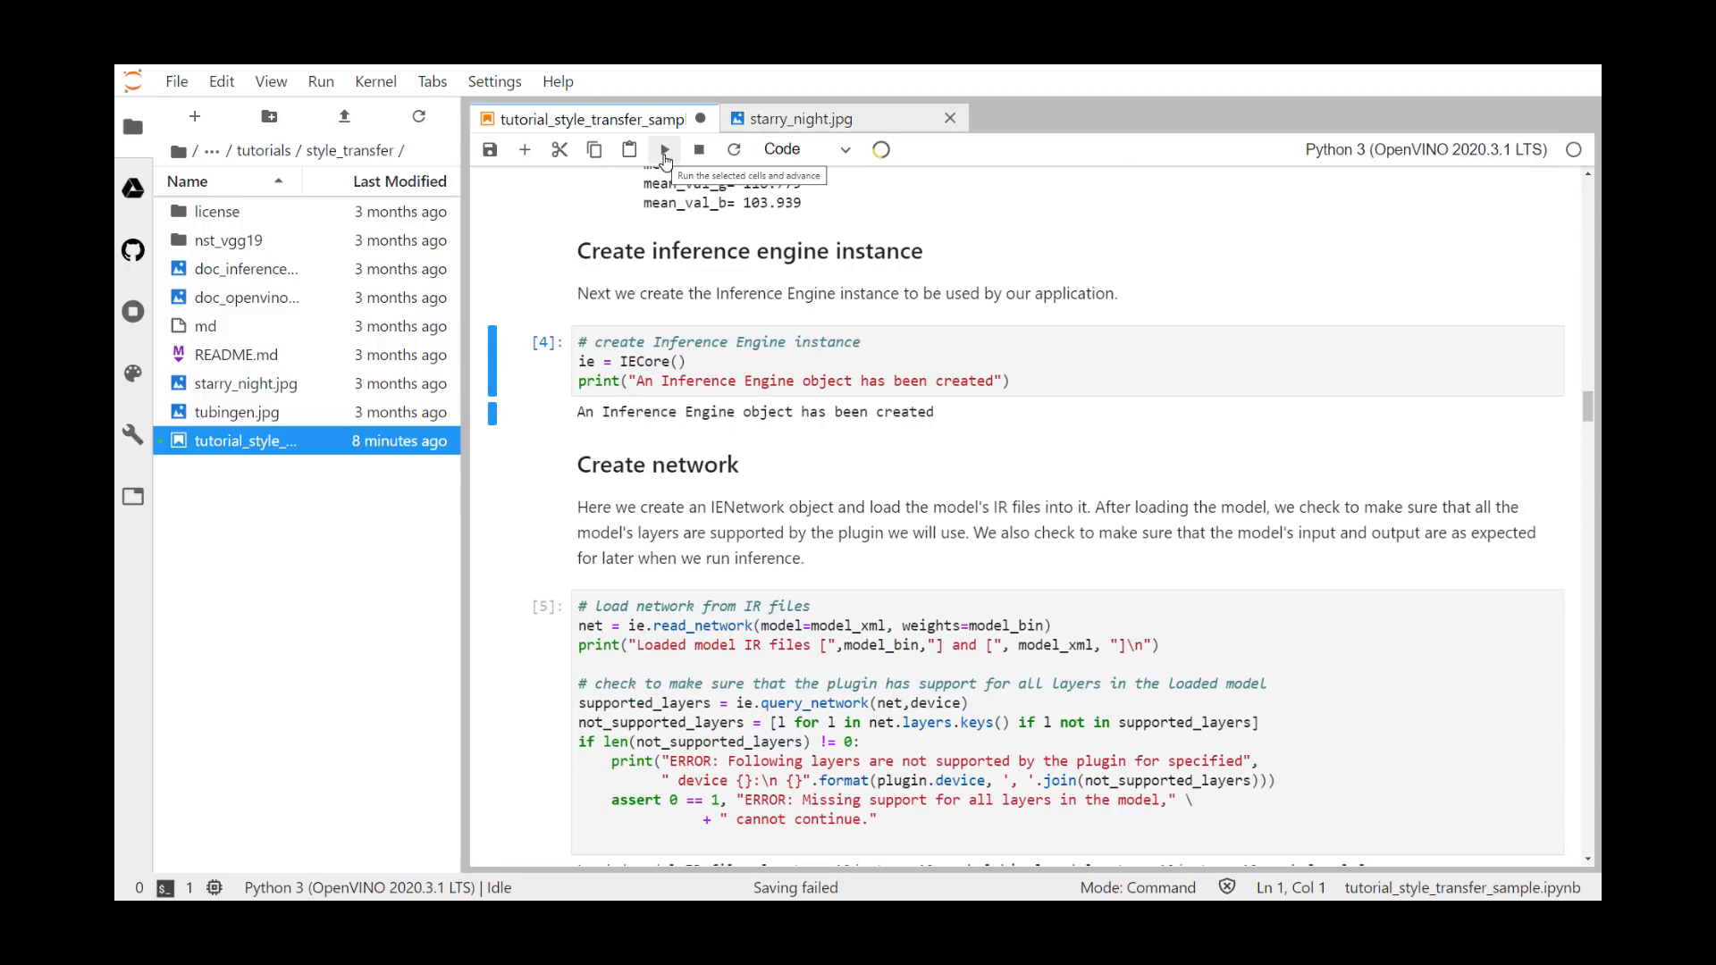
left_click(665, 151)
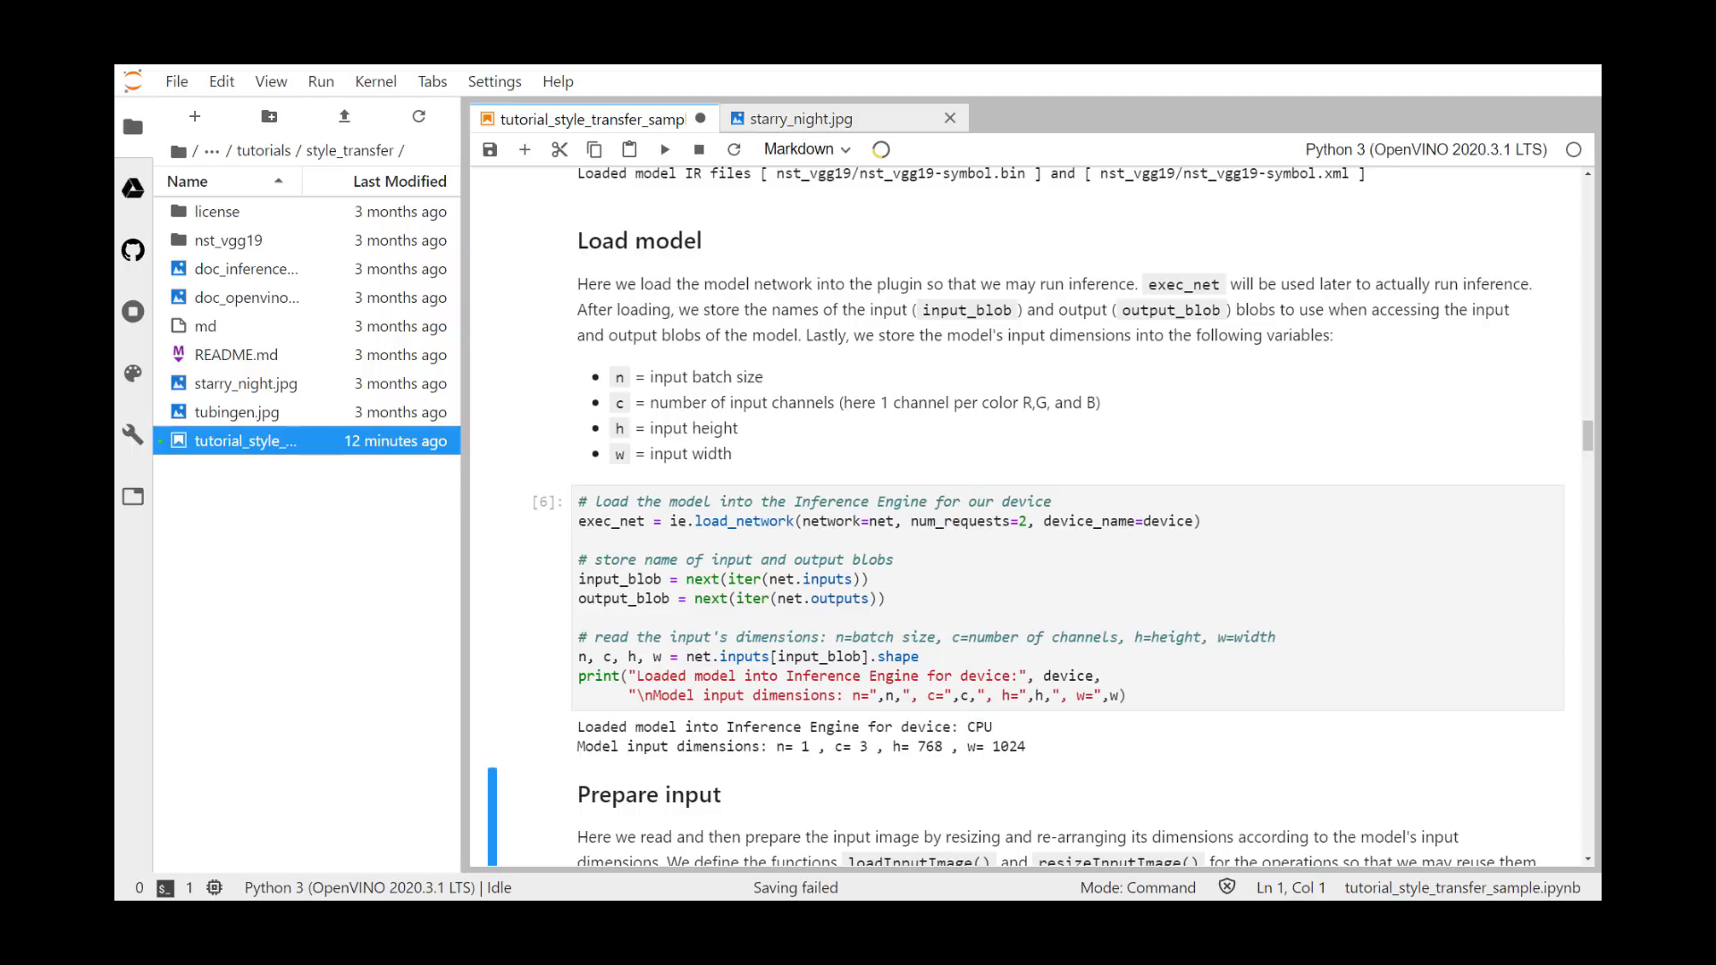
scroll(860, 562, "down", 5)
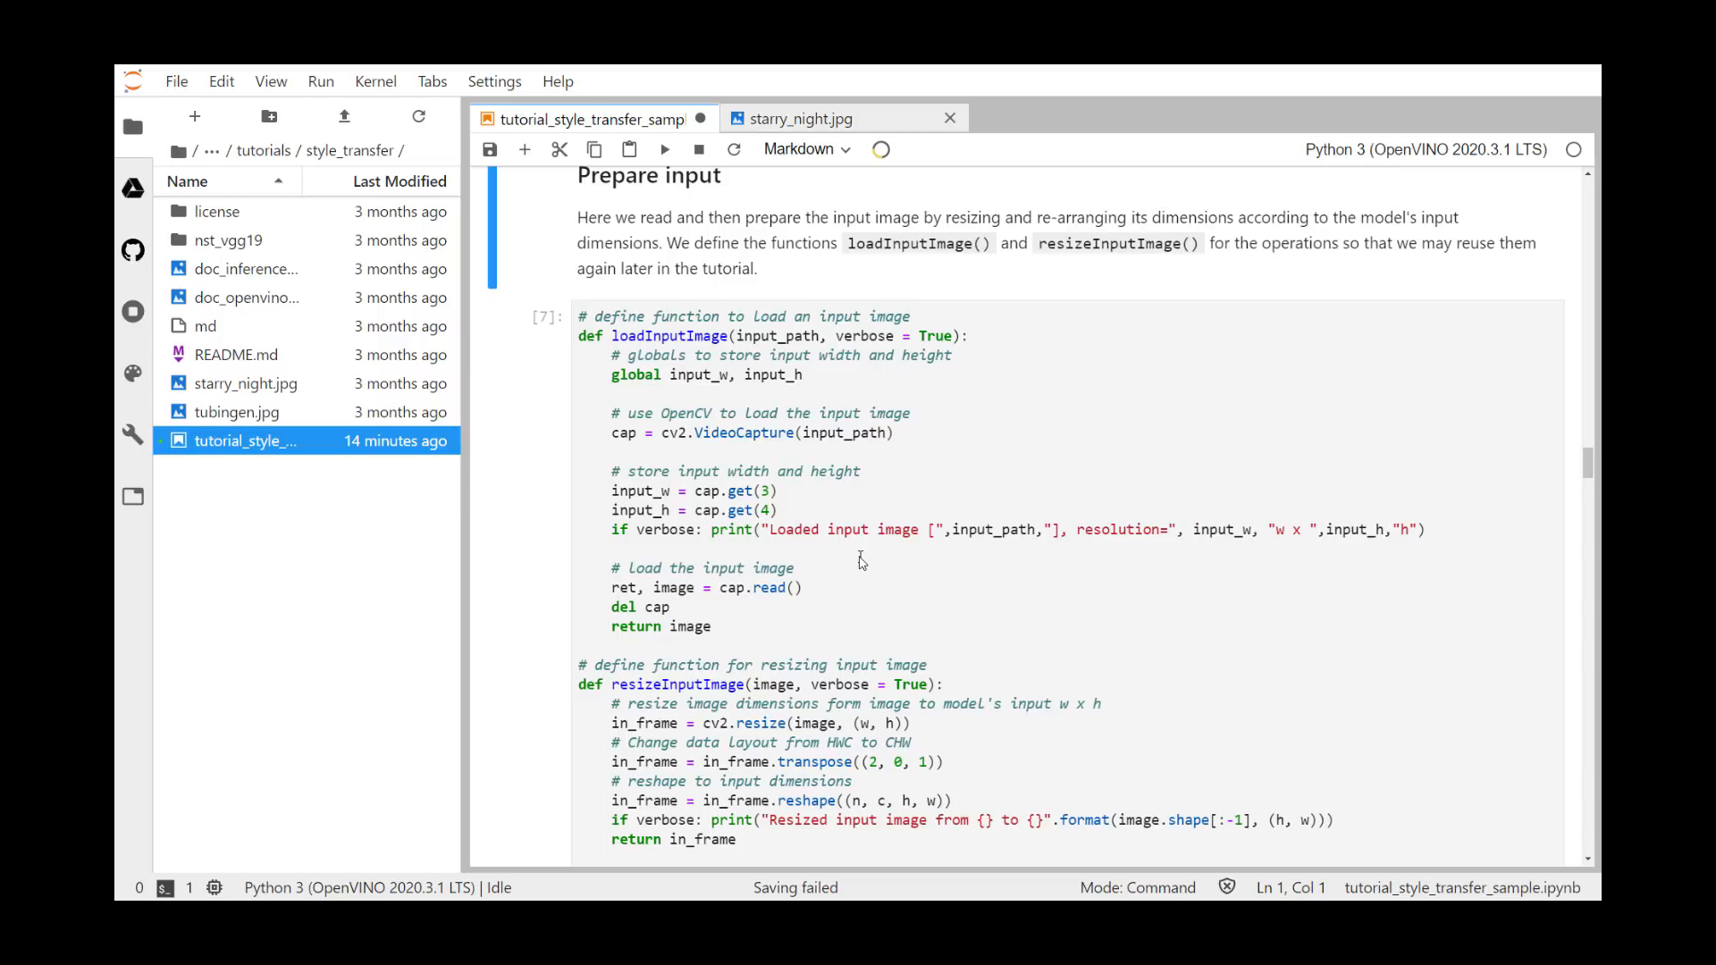
Run the input-preparation function cell [7].
key("shift+Return")
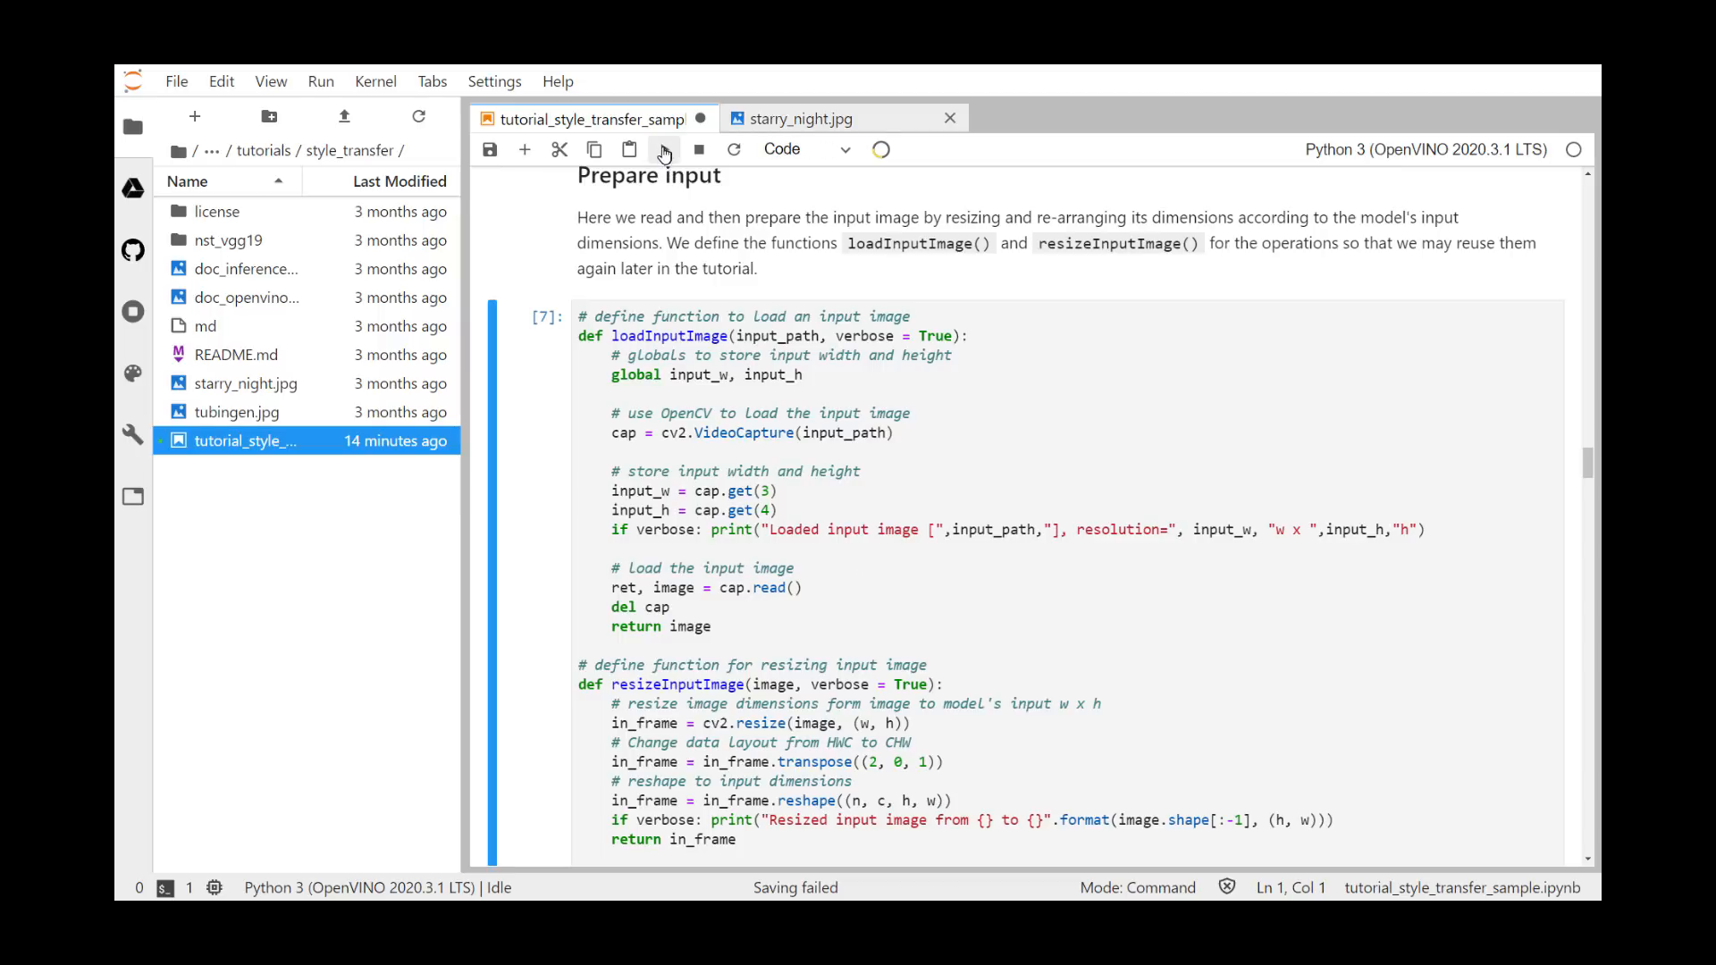
scroll(774, 657, "down", 4)
scroll(773, 657, "down", 4)
scroll(774, 657, "down", 4)
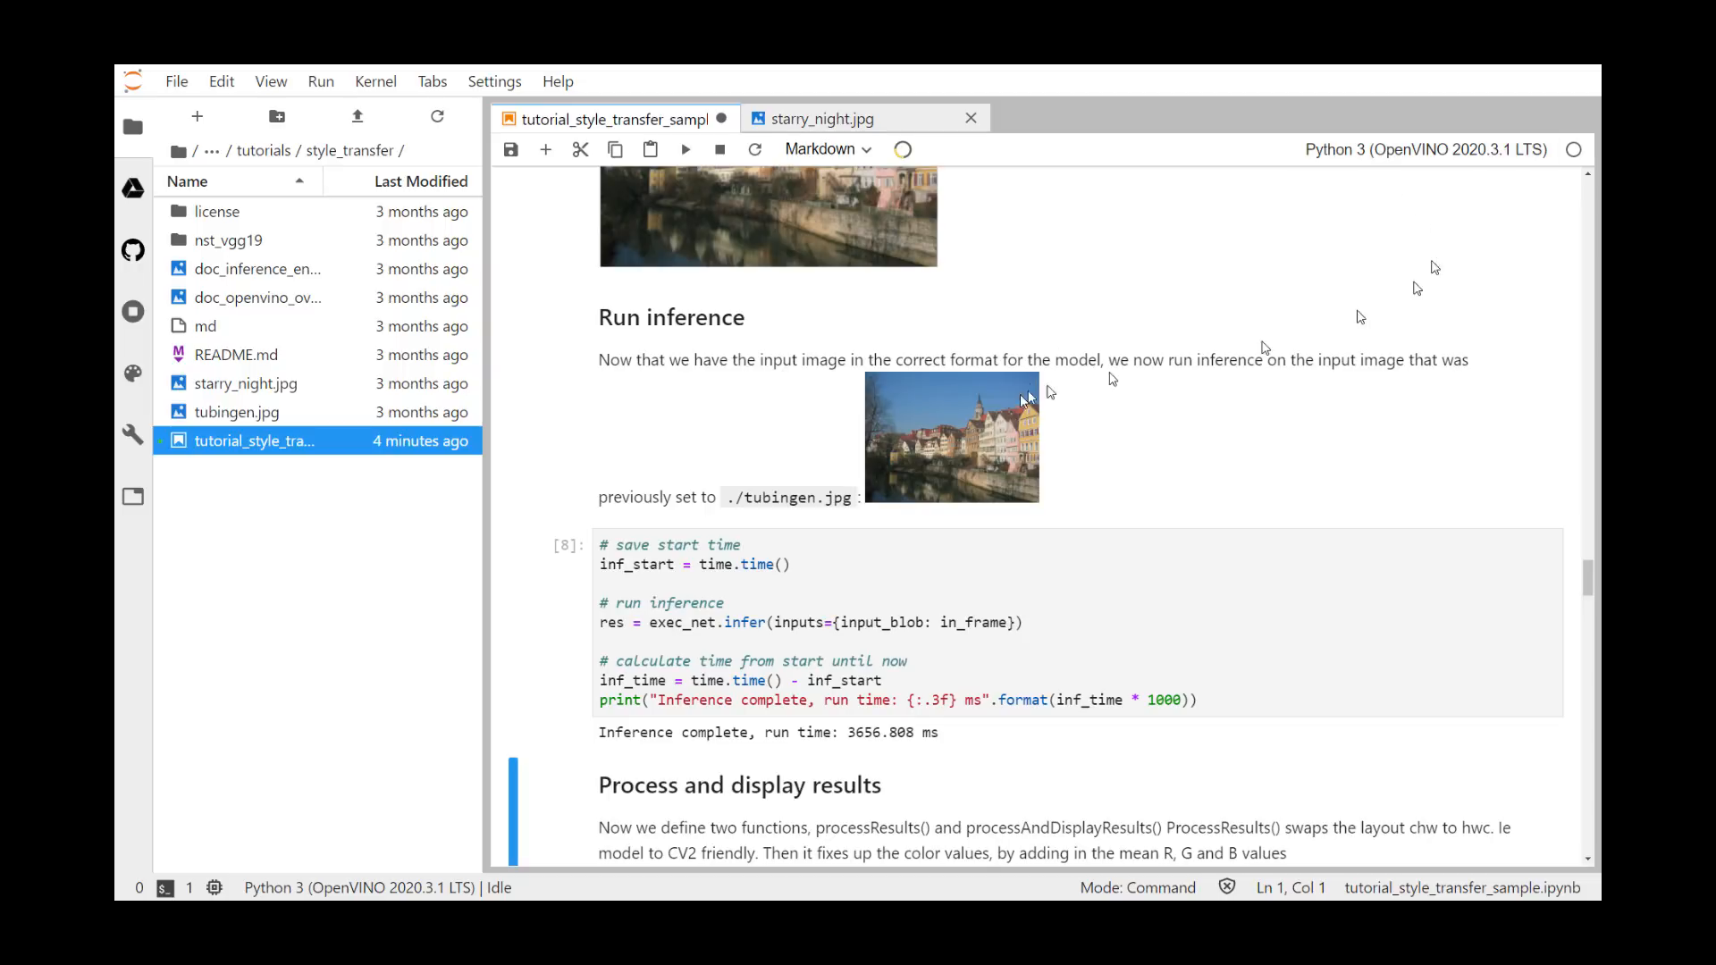
scroll(1119, 483, "down", 5)
scroll(1120, 483, "down", 4)
scroll(1120, 484, "down", 2)
scroll(1123, 482, "down", 2)
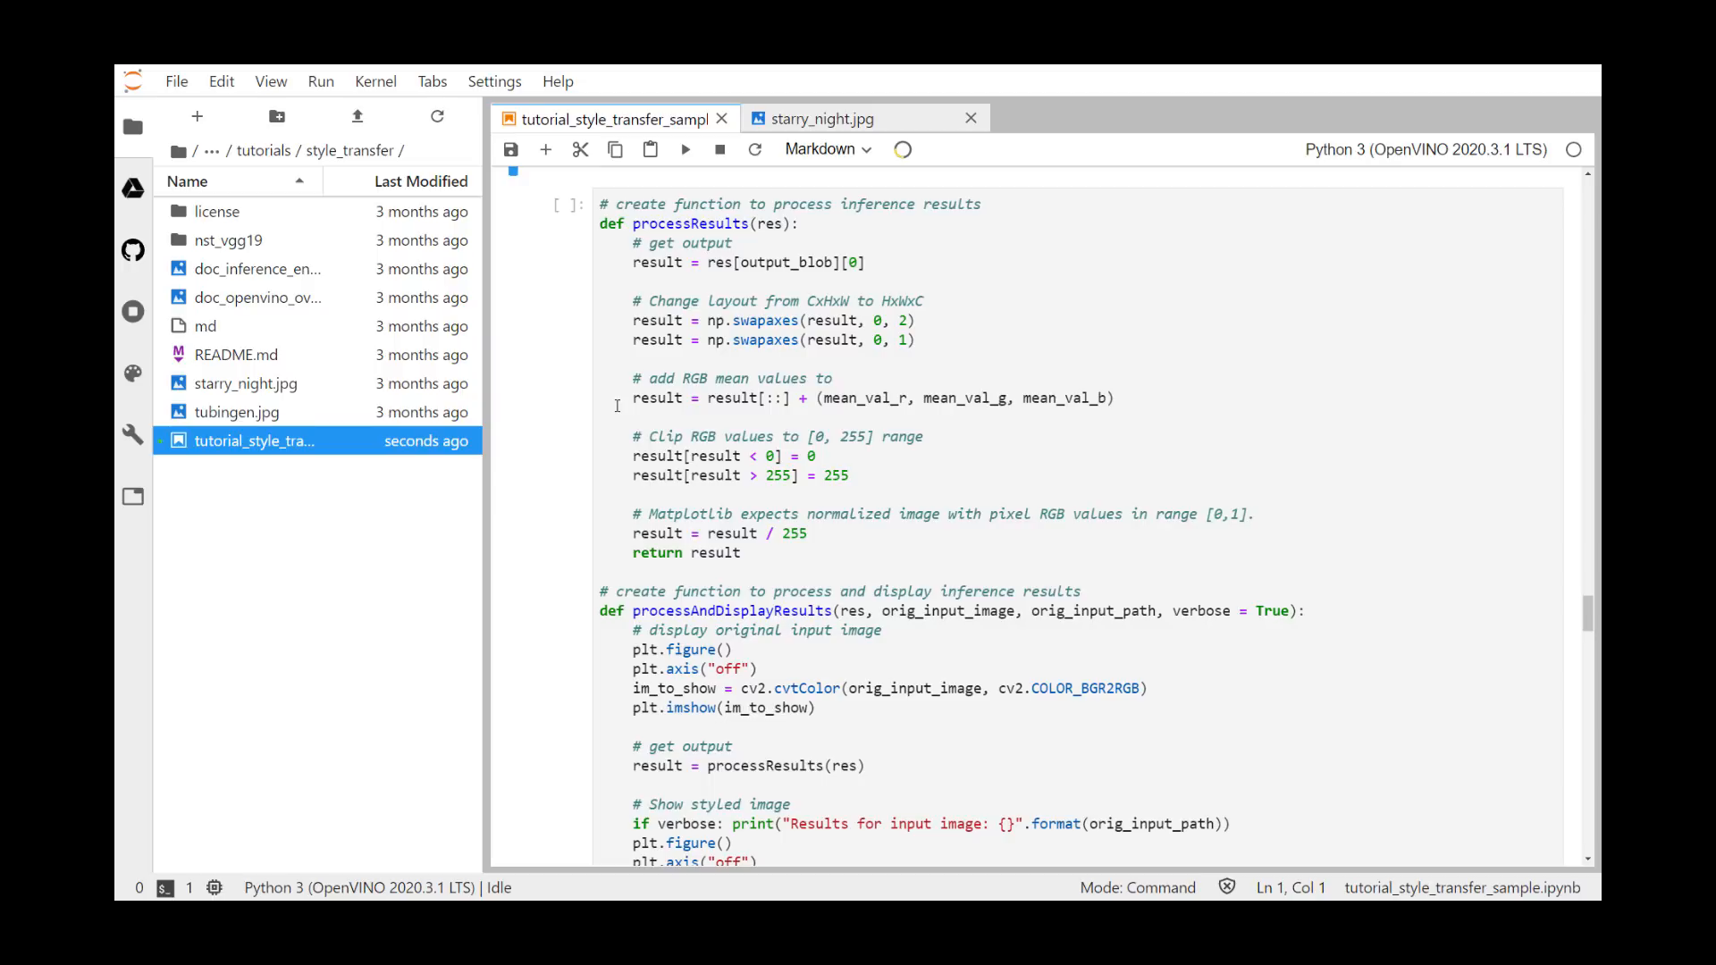
scroll(548, 517, "down", 4)
scroll(548, 519, "down", 4)
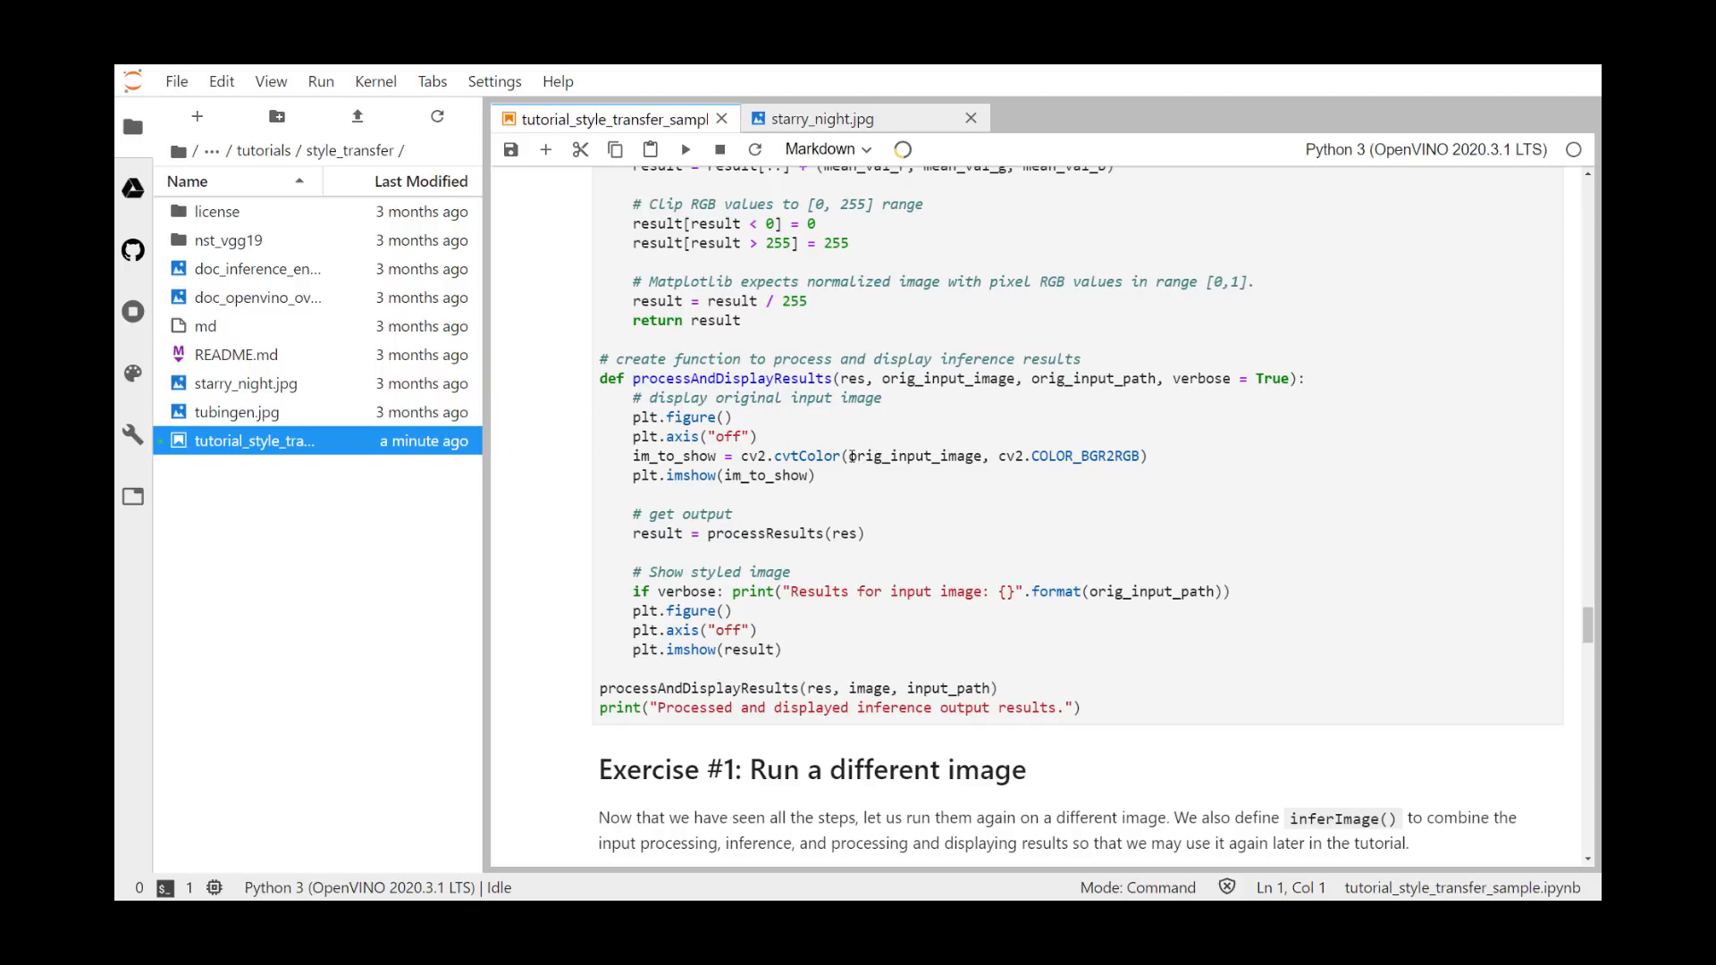
Point out the orig_input_image argument and run processAndDisplayResults on tubingen.jpg.
left_click_drag(849, 458, 982, 458)
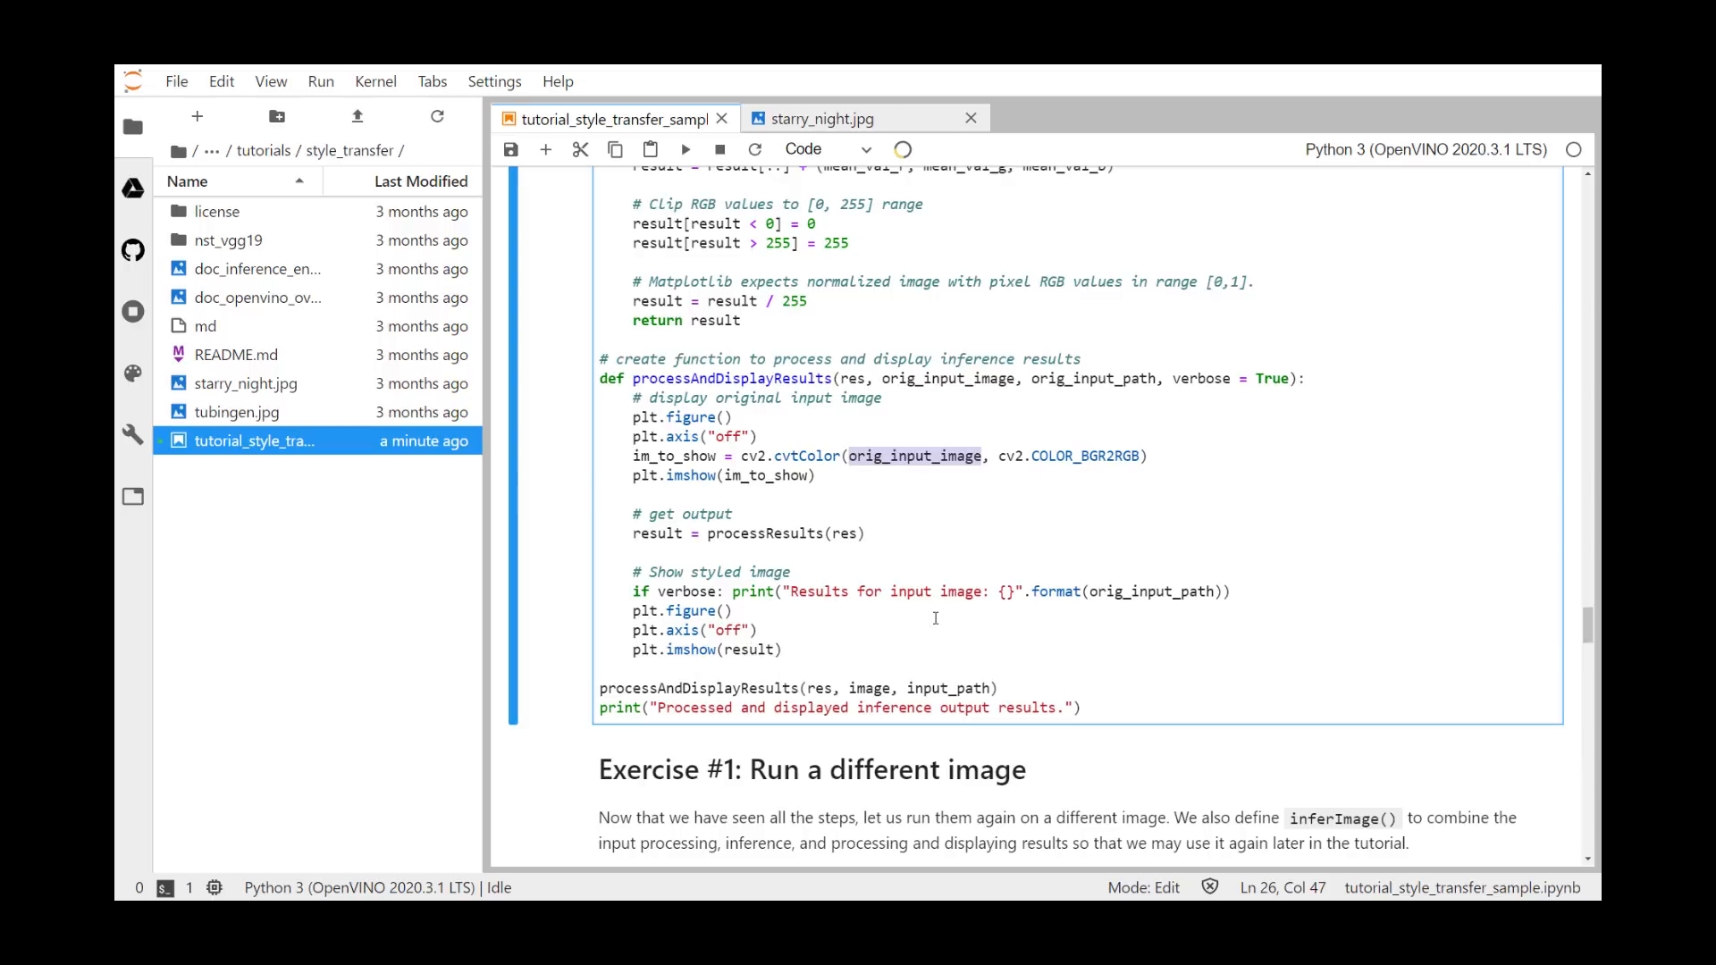
left_click(683, 151)
scroll(613, 498, "down", 3)
scroll(612, 497, "down", 2)
scroll(613, 498, "down", 3)
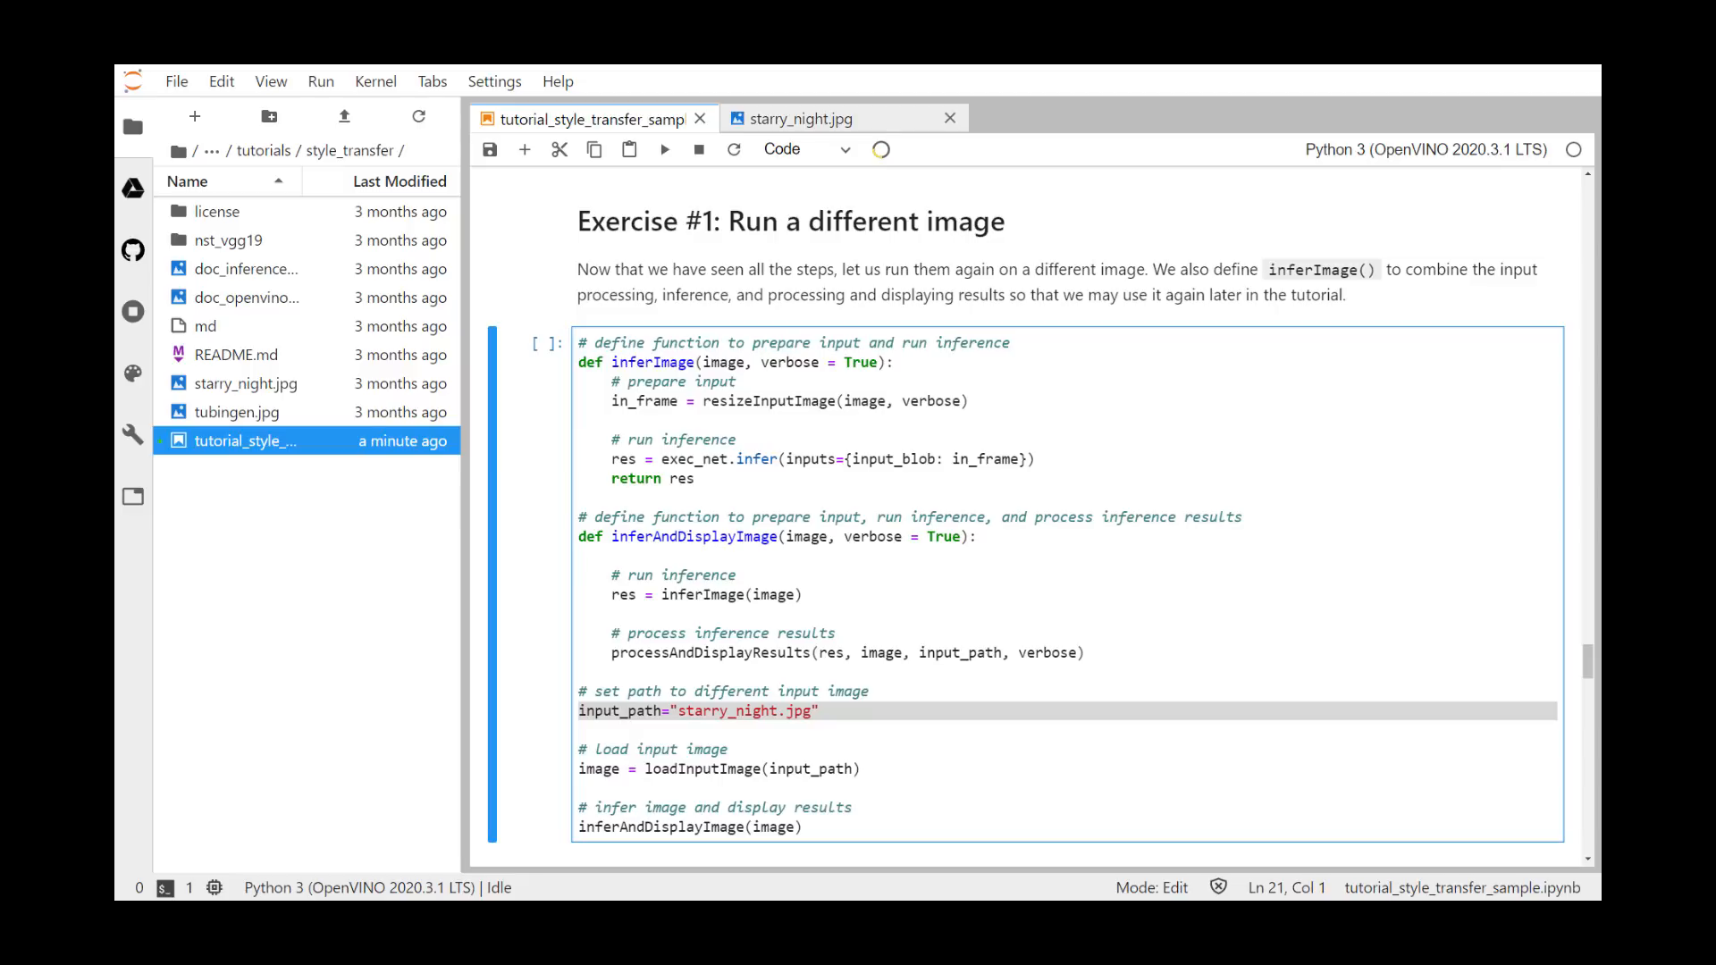
Run the Exercise #1 cell on starry_night.jpg.
left_click(666, 150)
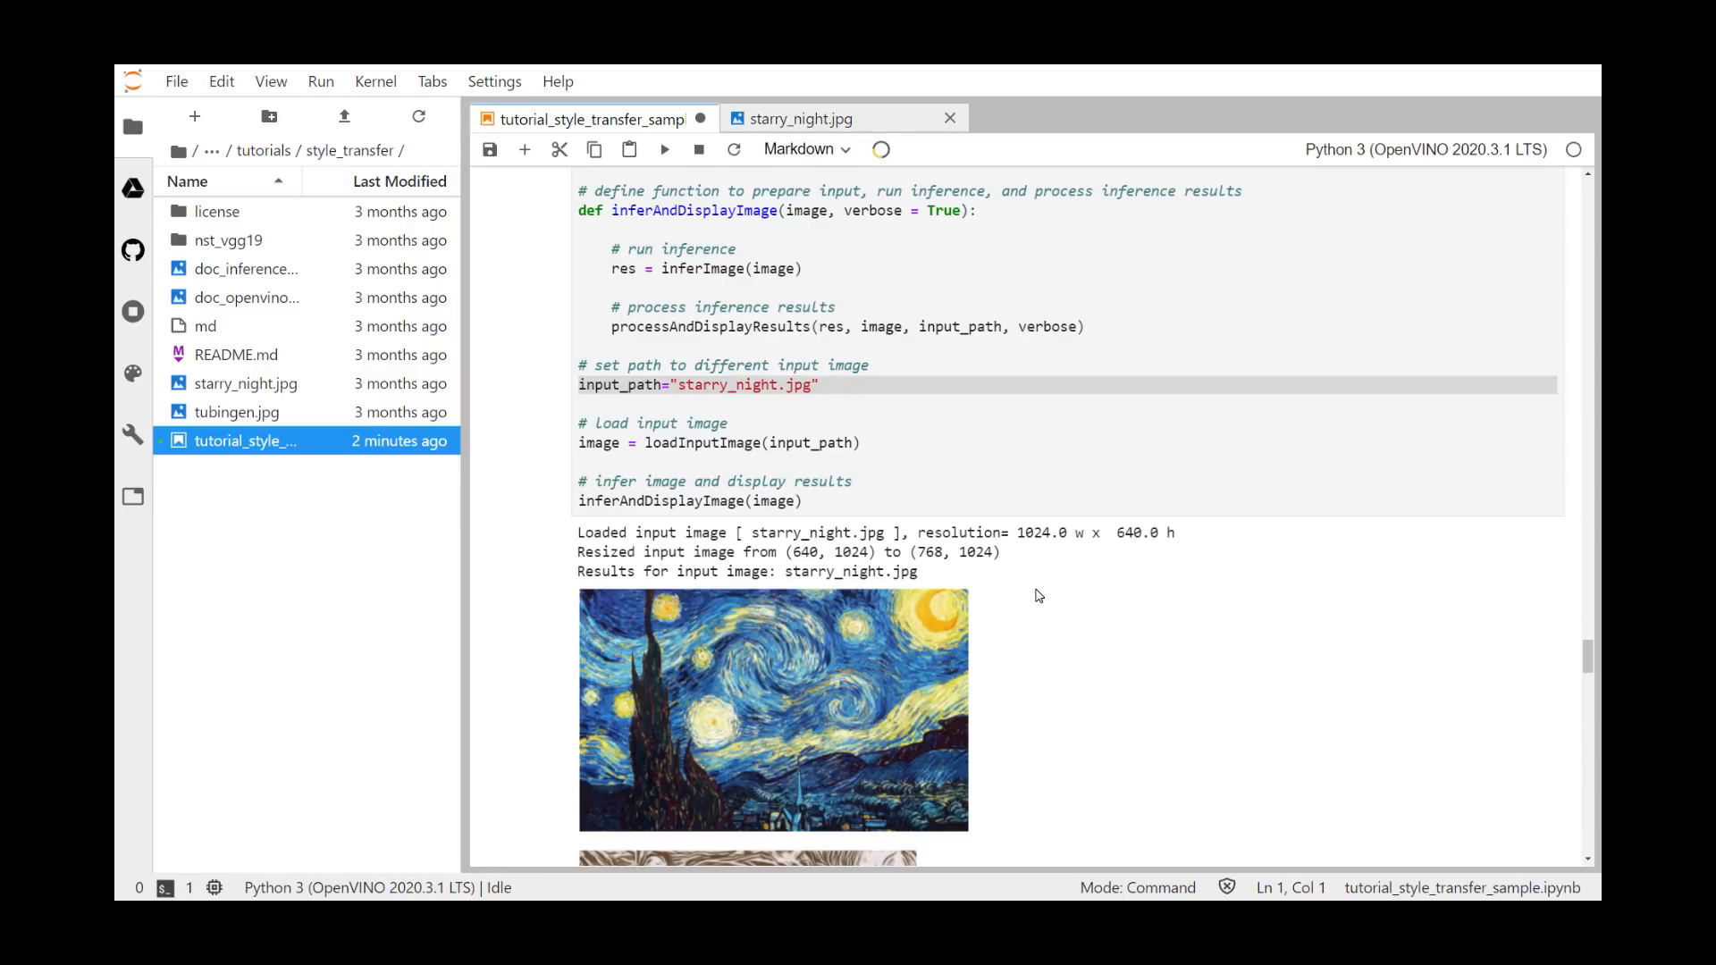
scroll(1038, 595, "down", 5)
scroll(1038, 595, "down", 5)
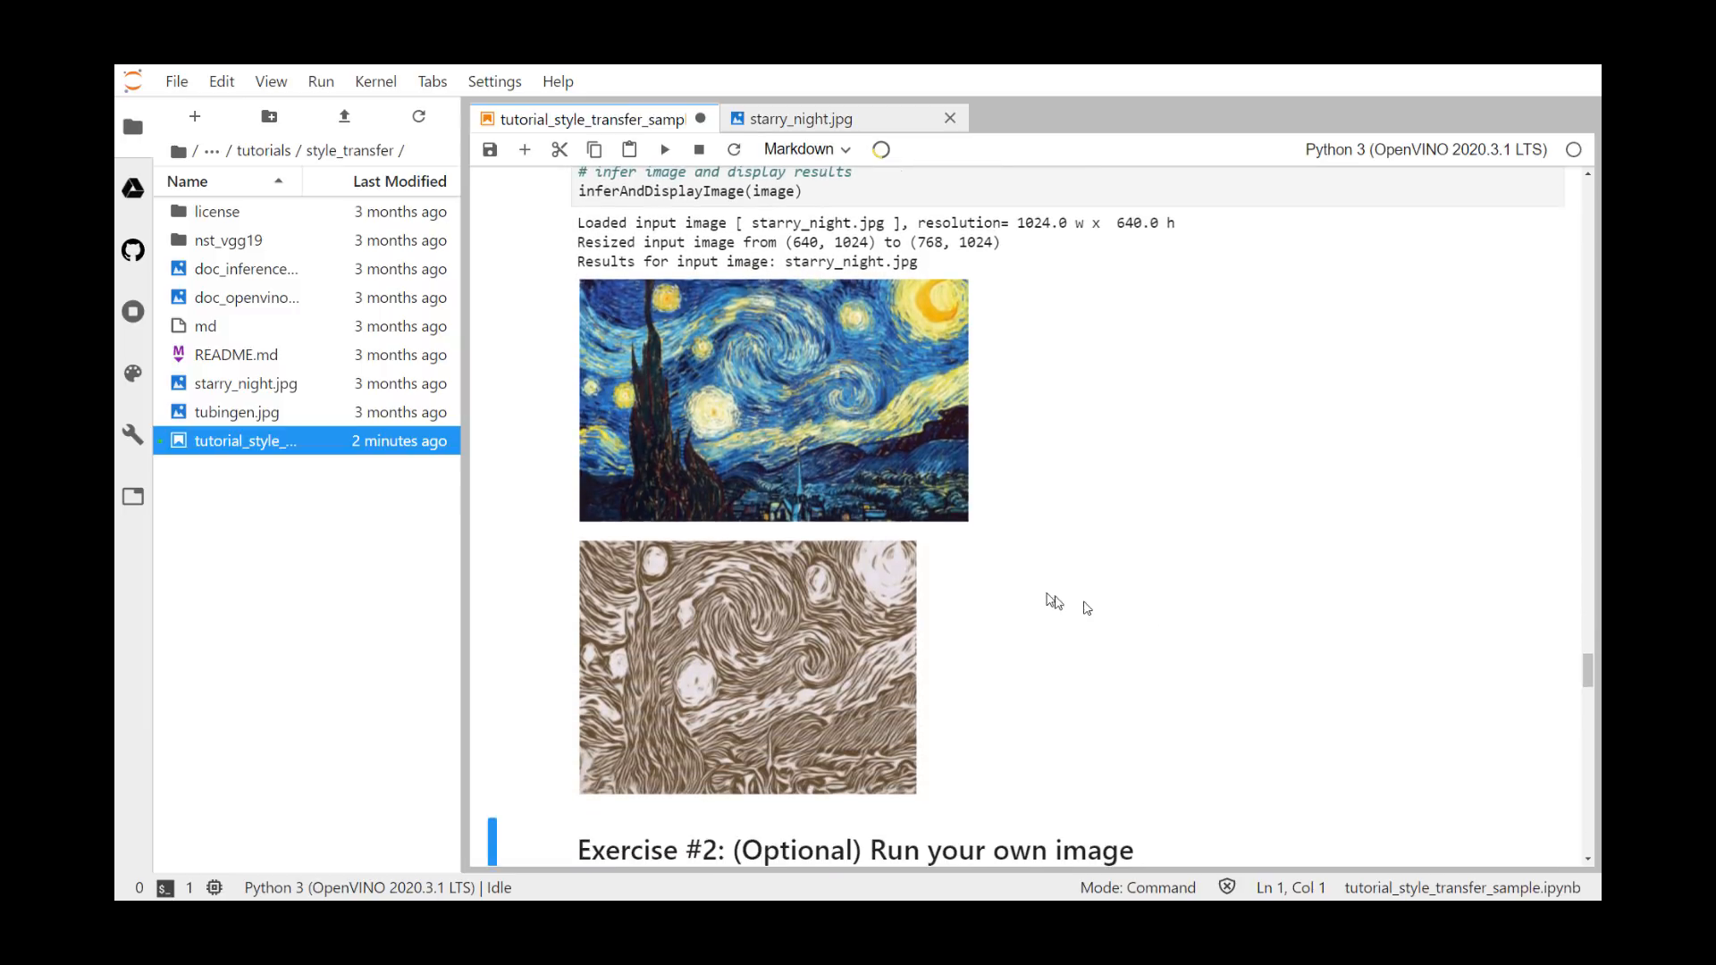
scroll(1140, 604, "down", 3)
scroll(1181, 630, "down", 4)
scroll(1217, 655, "down", 2)
scroll(1218, 654, "down", 1)
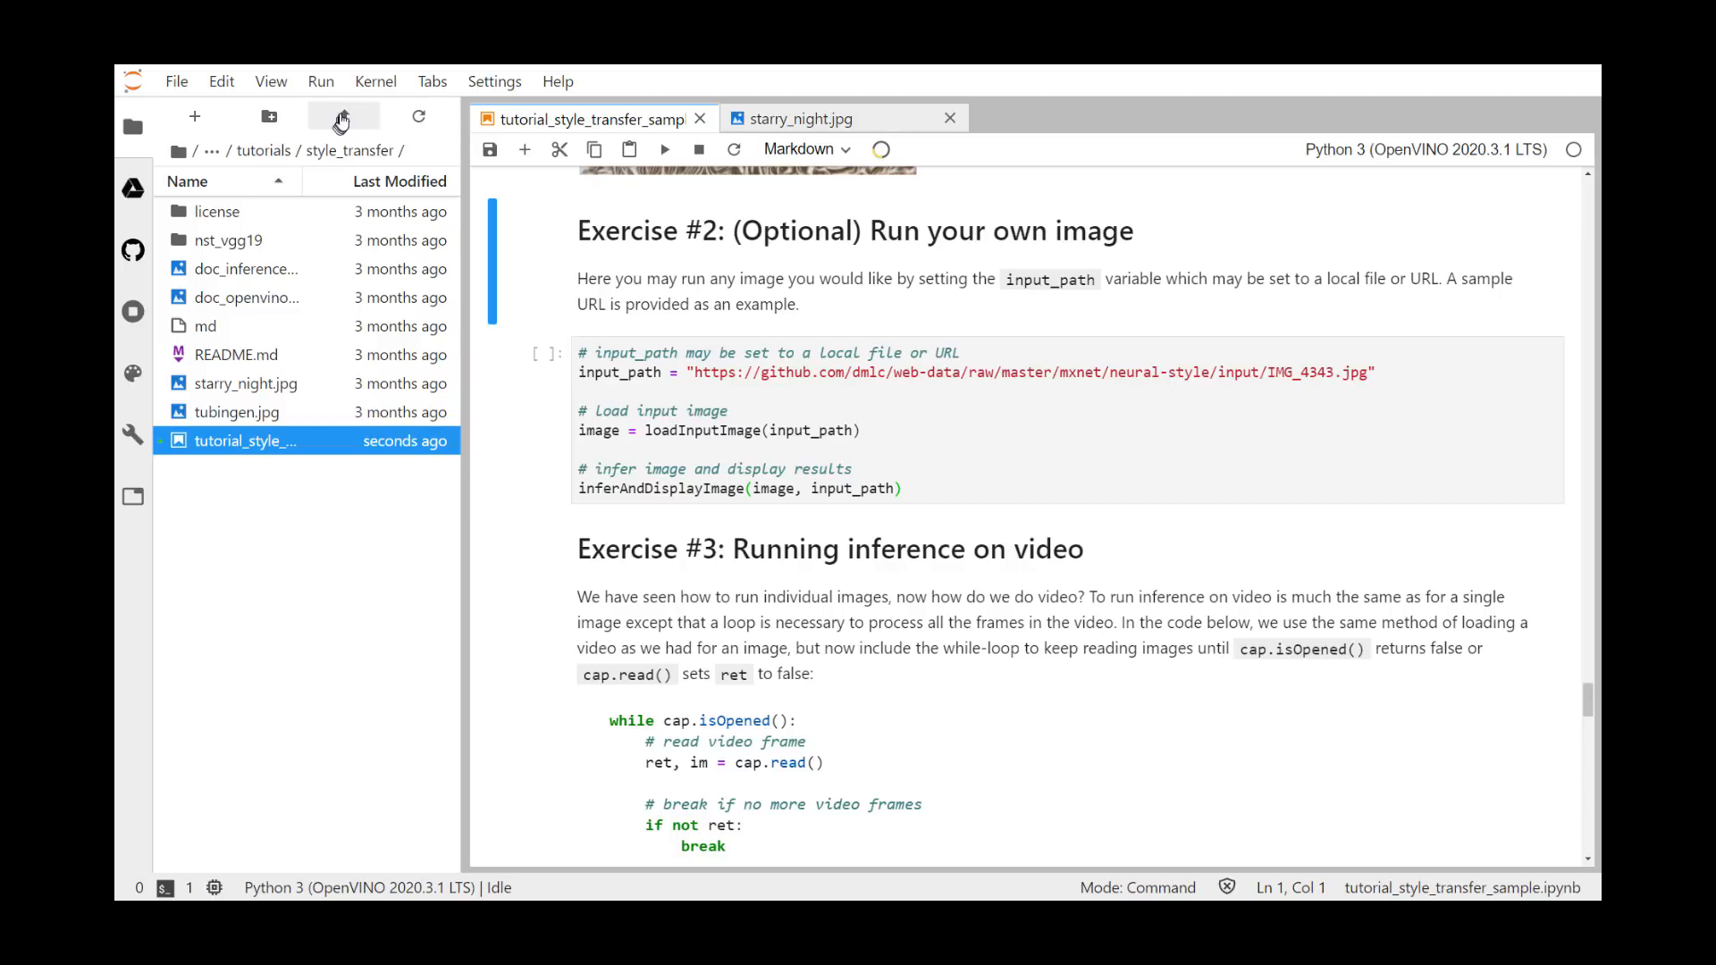
Upload bio-pic-stewart.jpg through the file browser's Upload Files.
left_click(343, 116)
left_click(378, 302)
left_click(725, 456)
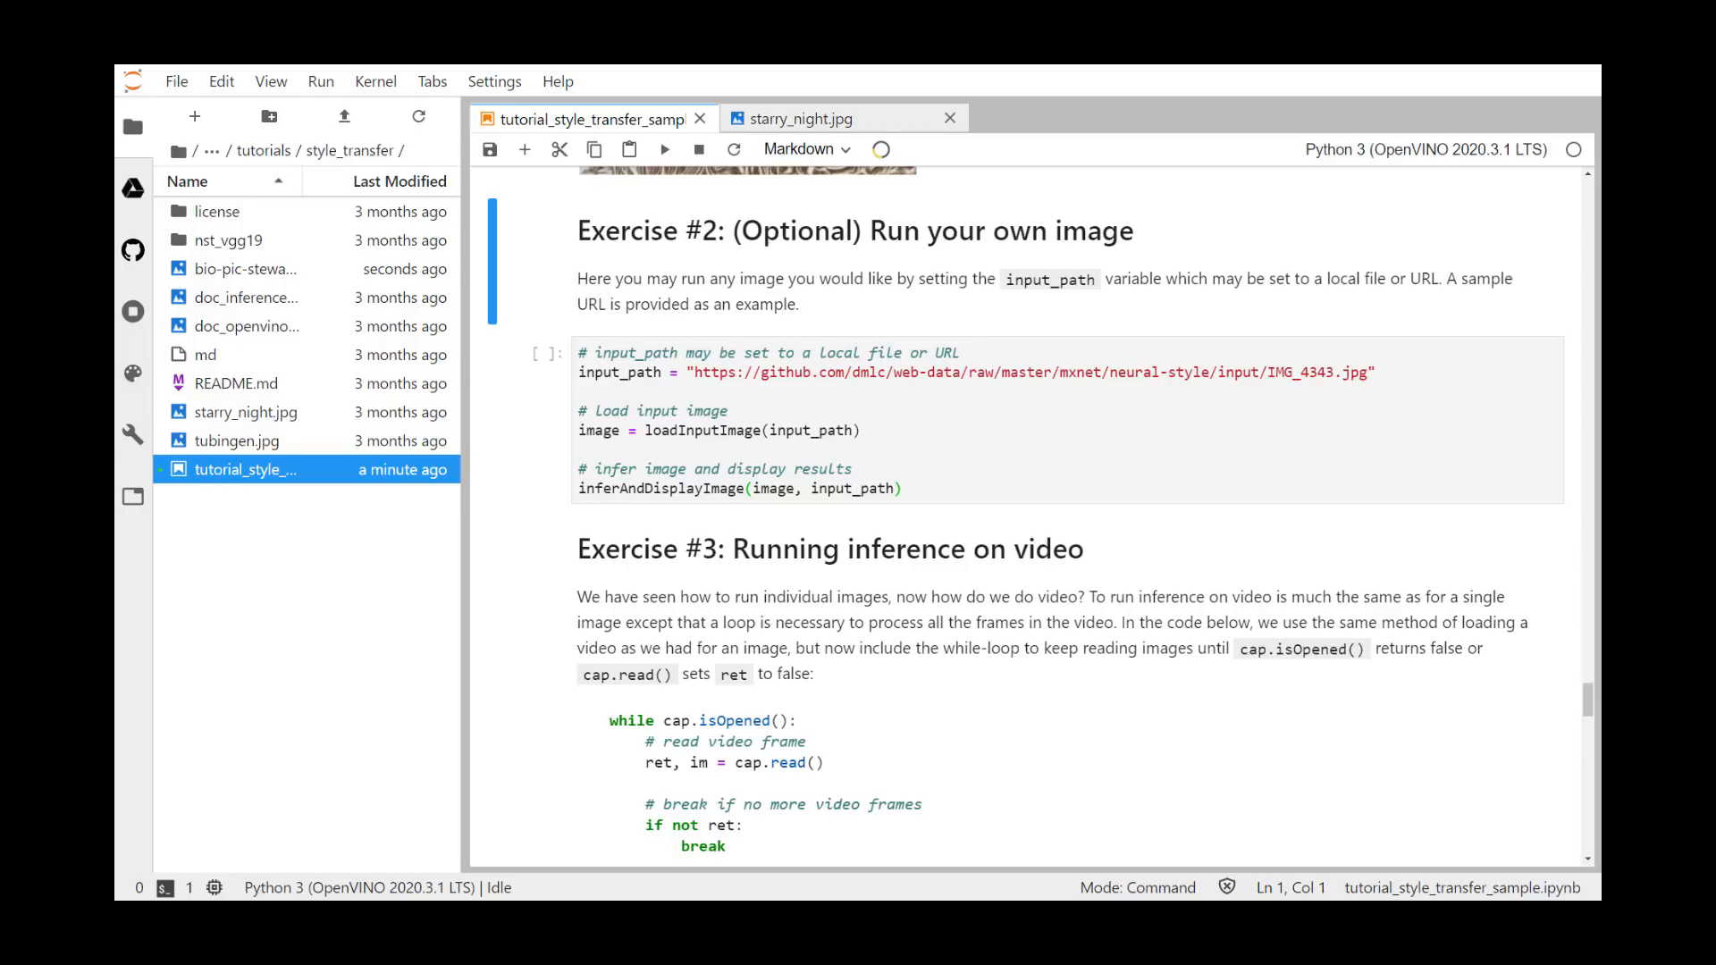
Add an input_path line for the portrait to Exercise #2 and run it.
key("Down")
key("Return")
type("nput_path = \"bio-pic-stewart.jpg\"")
left_click(662, 150)
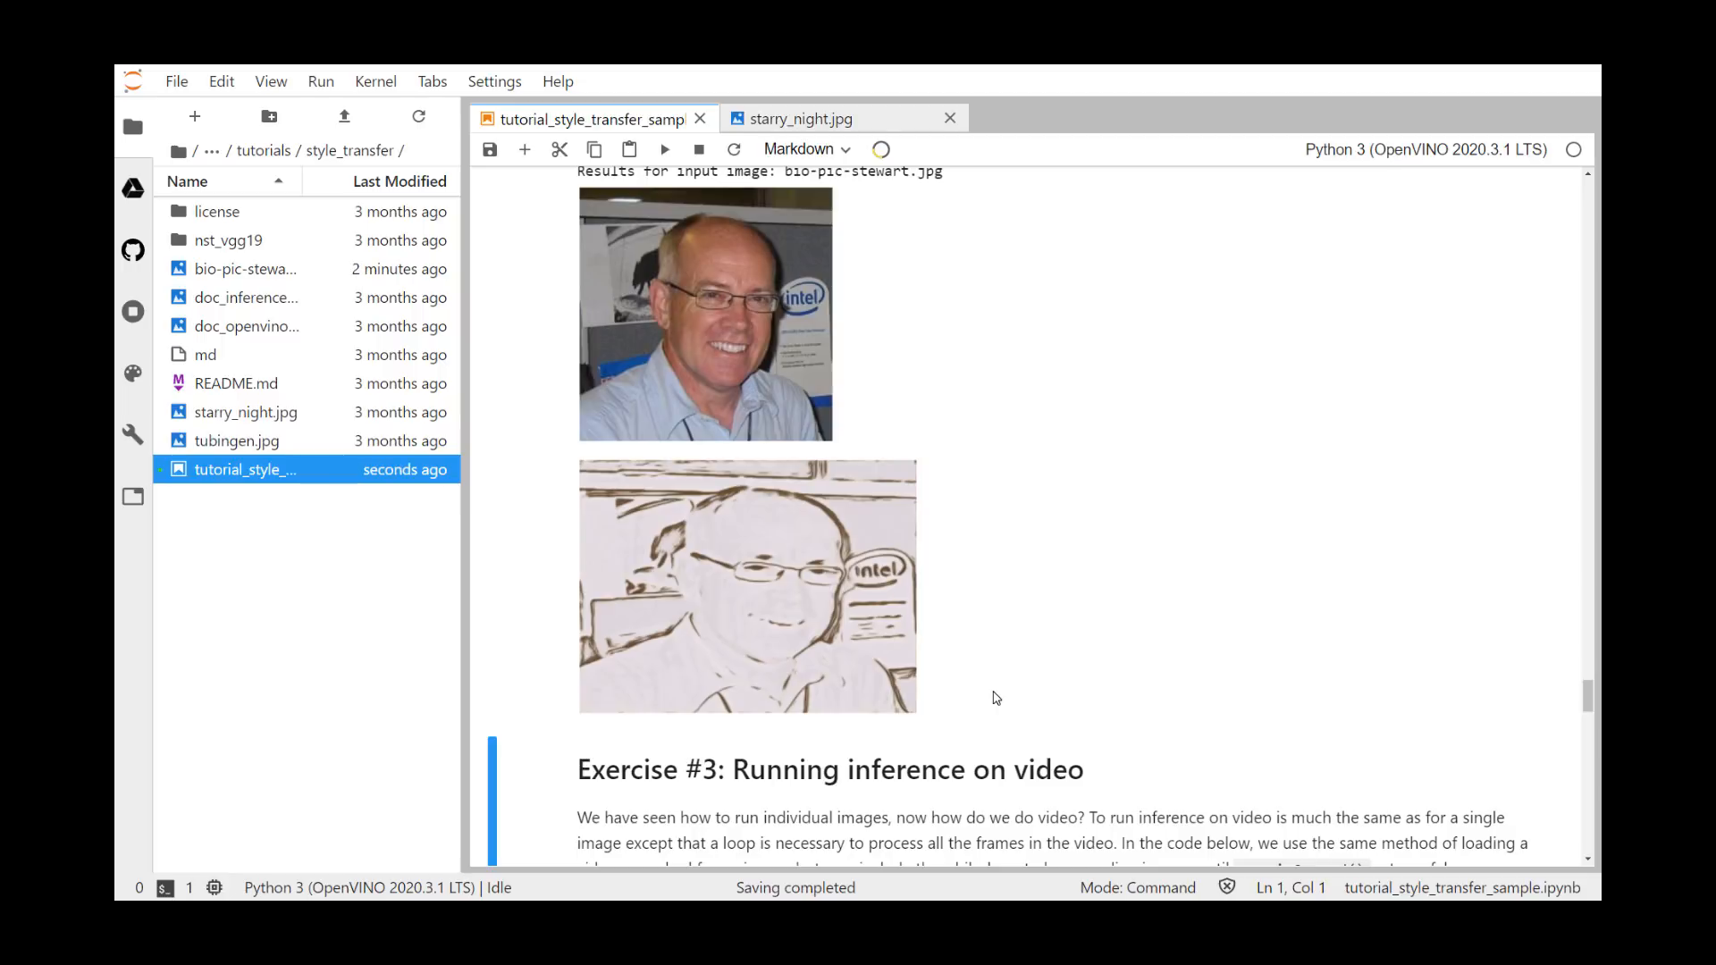
scroll(996, 697, "down", 1)
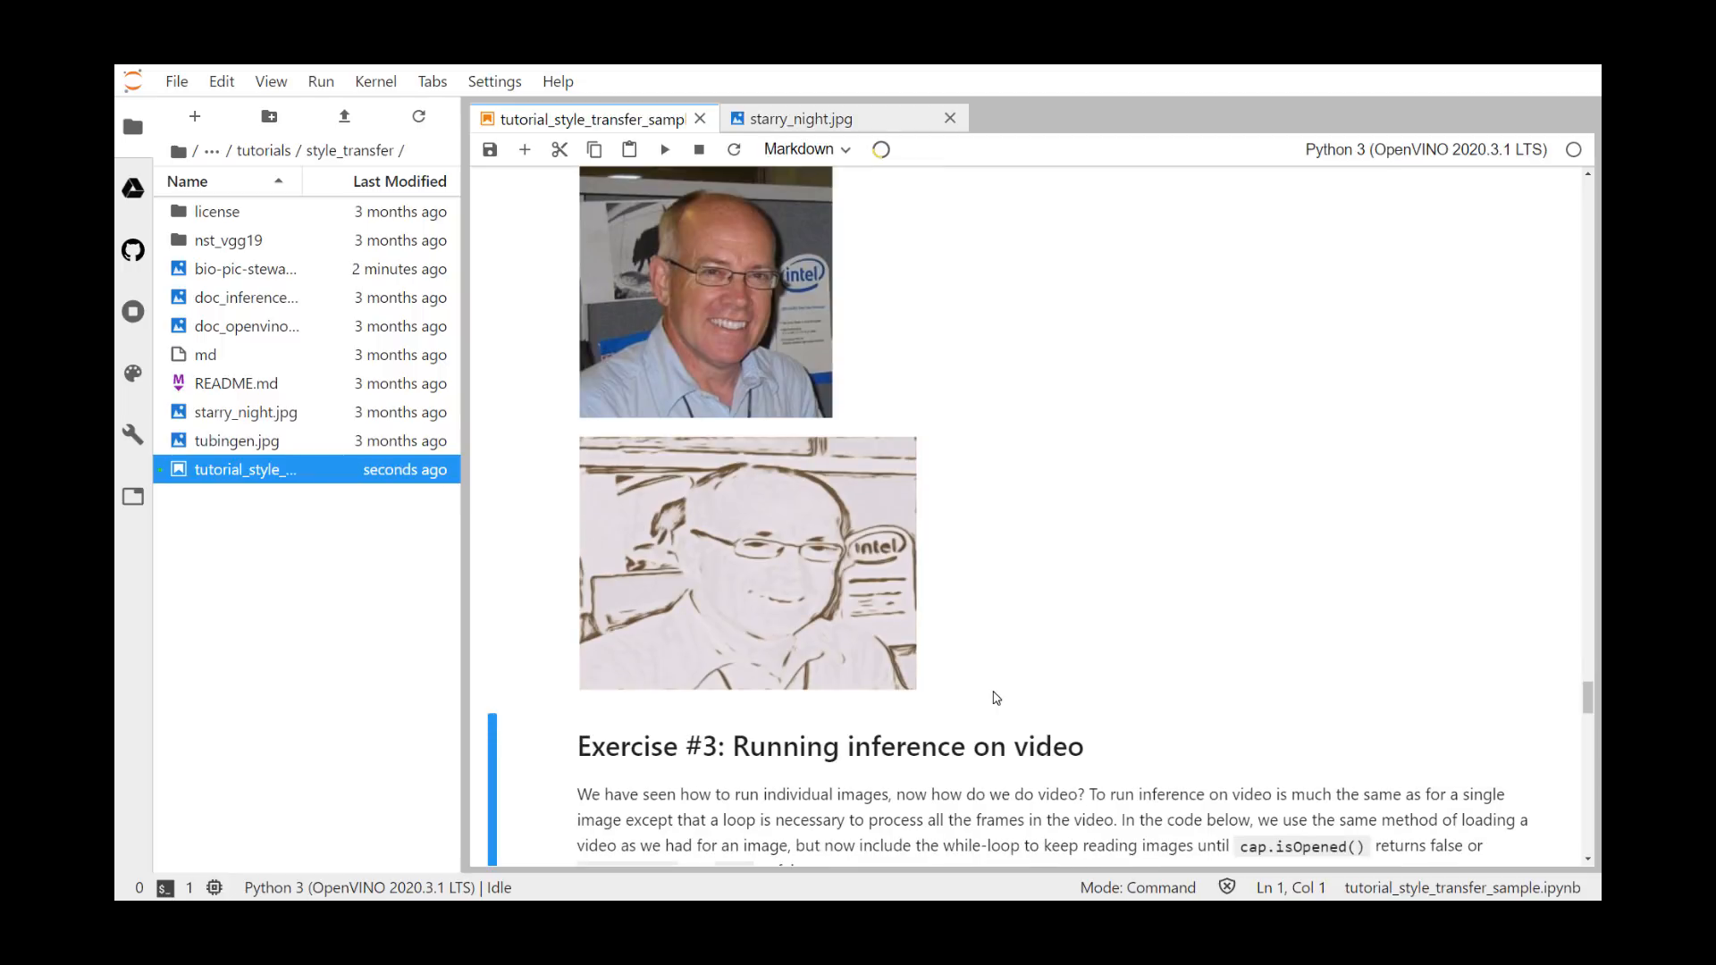
scroll(995, 698, "down", 3)
scroll(996, 699, "down", 3)
scroll(996, 699, "down", 2)
scroll(996, 698, "down", 2)
scroll(995, 699, "down", 1)
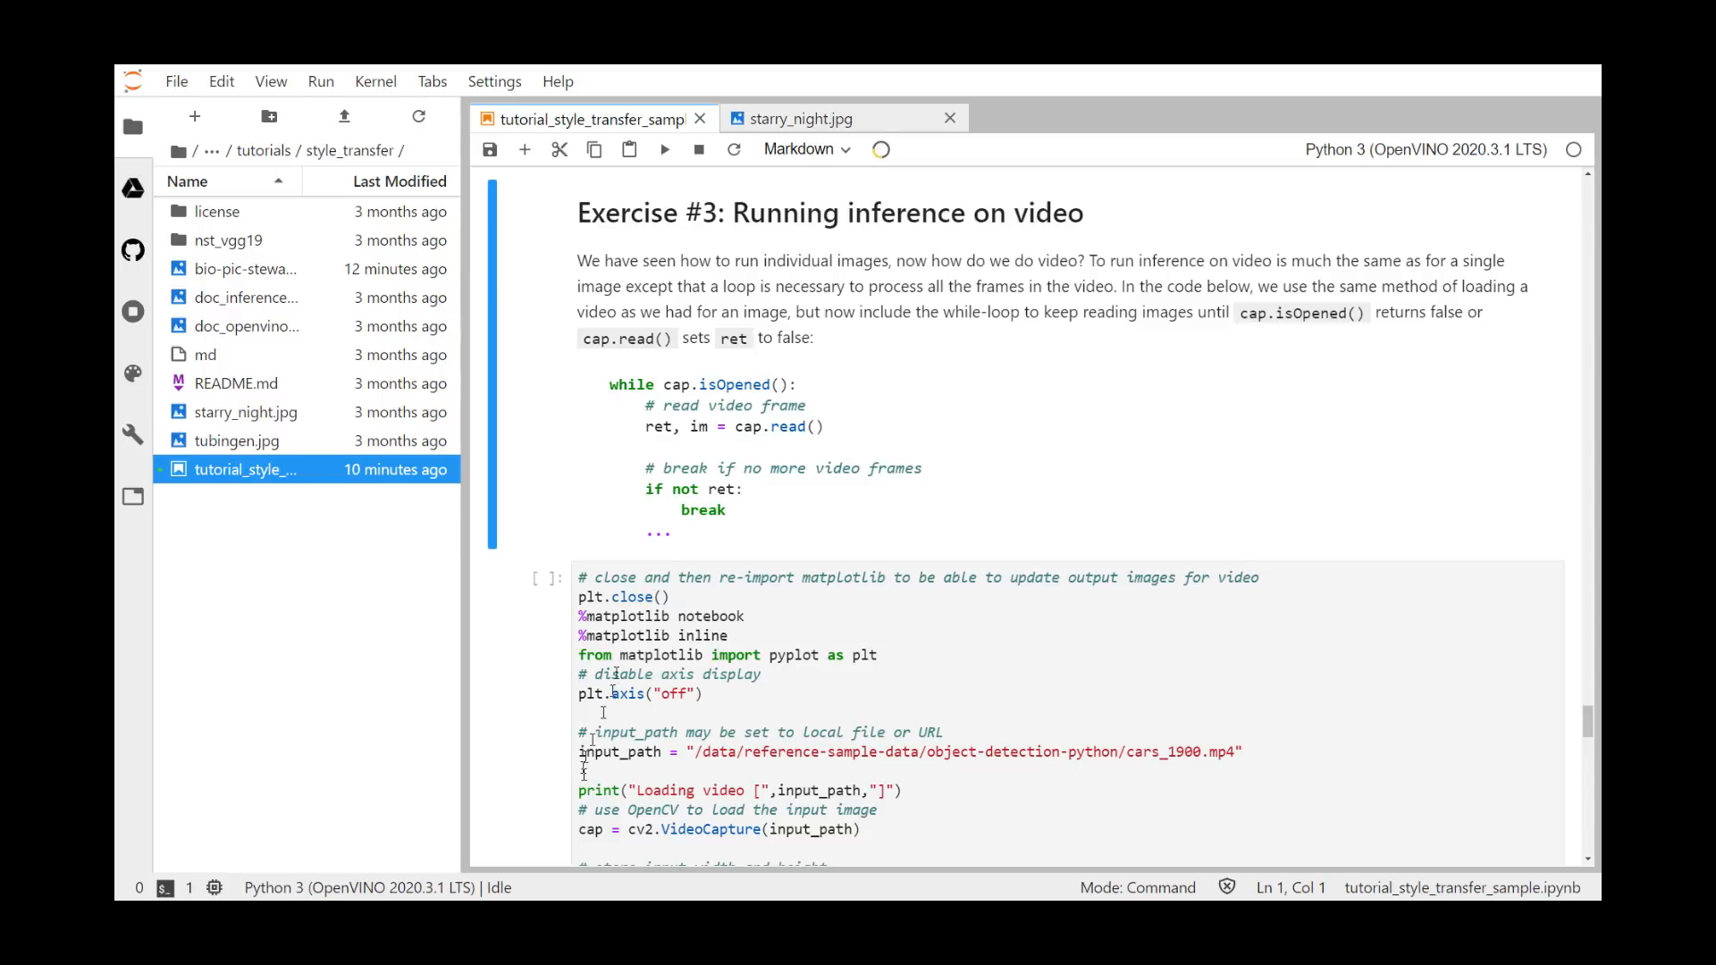
scroll(657, 684, "down", 3)
scroll(666, 717, "down", 1)
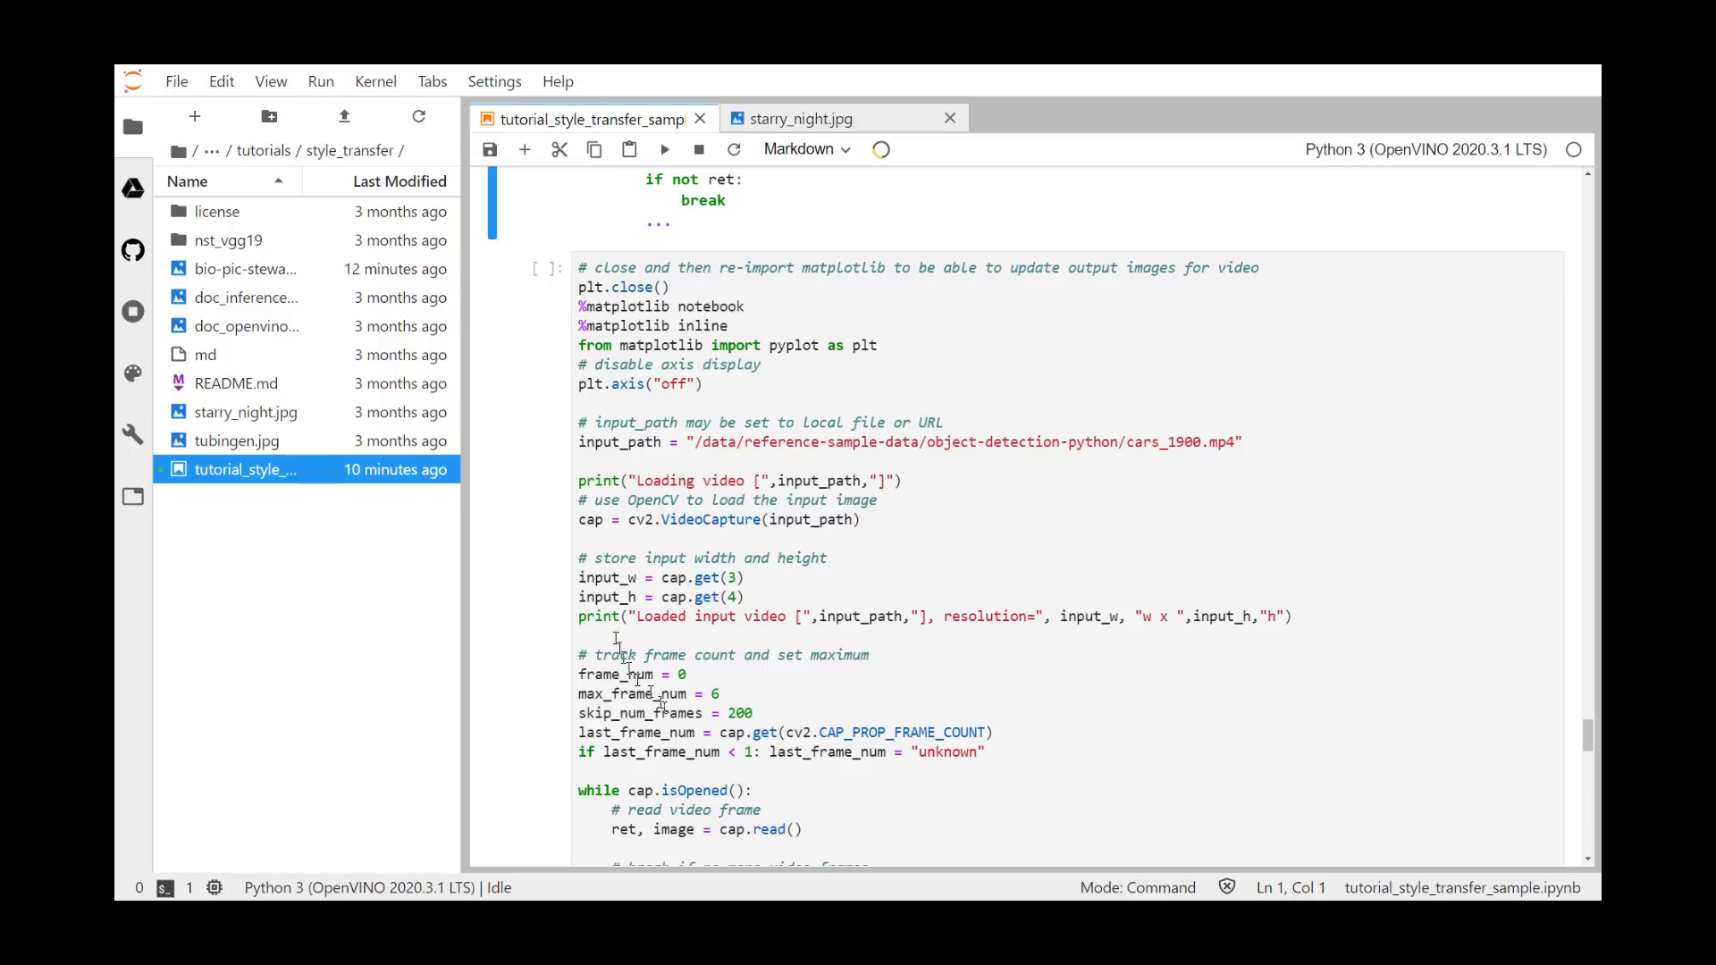
left_click_drag(578, 693, 725, 697)
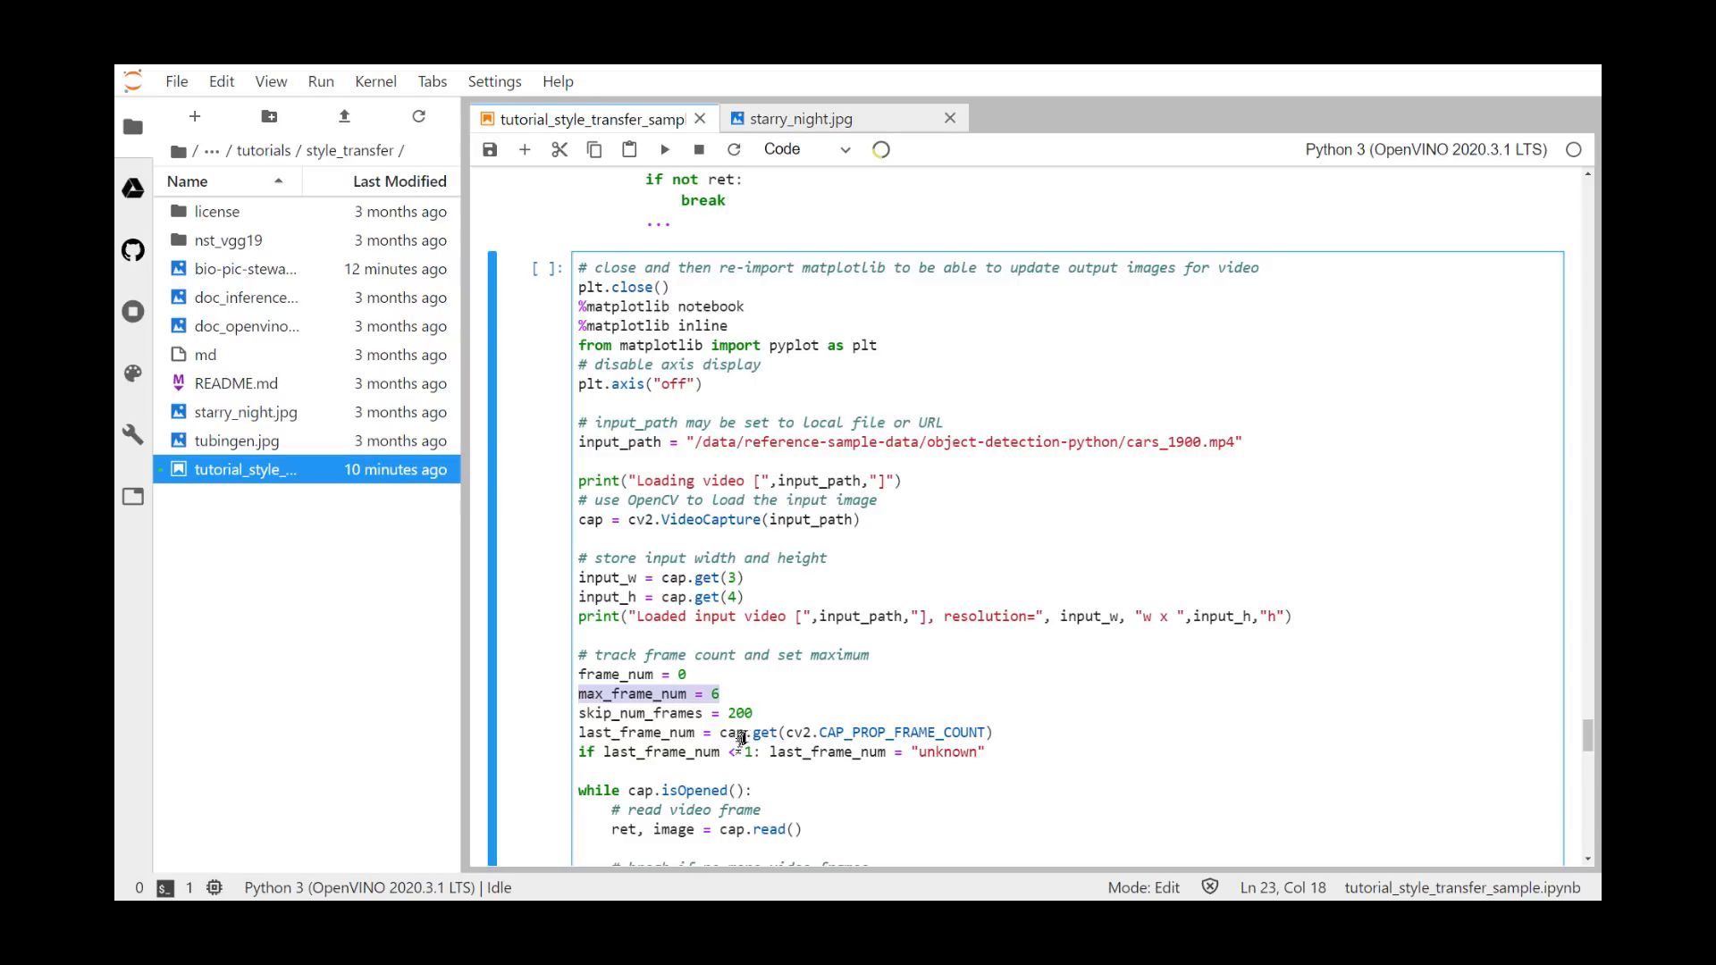
left_click(550, 732)
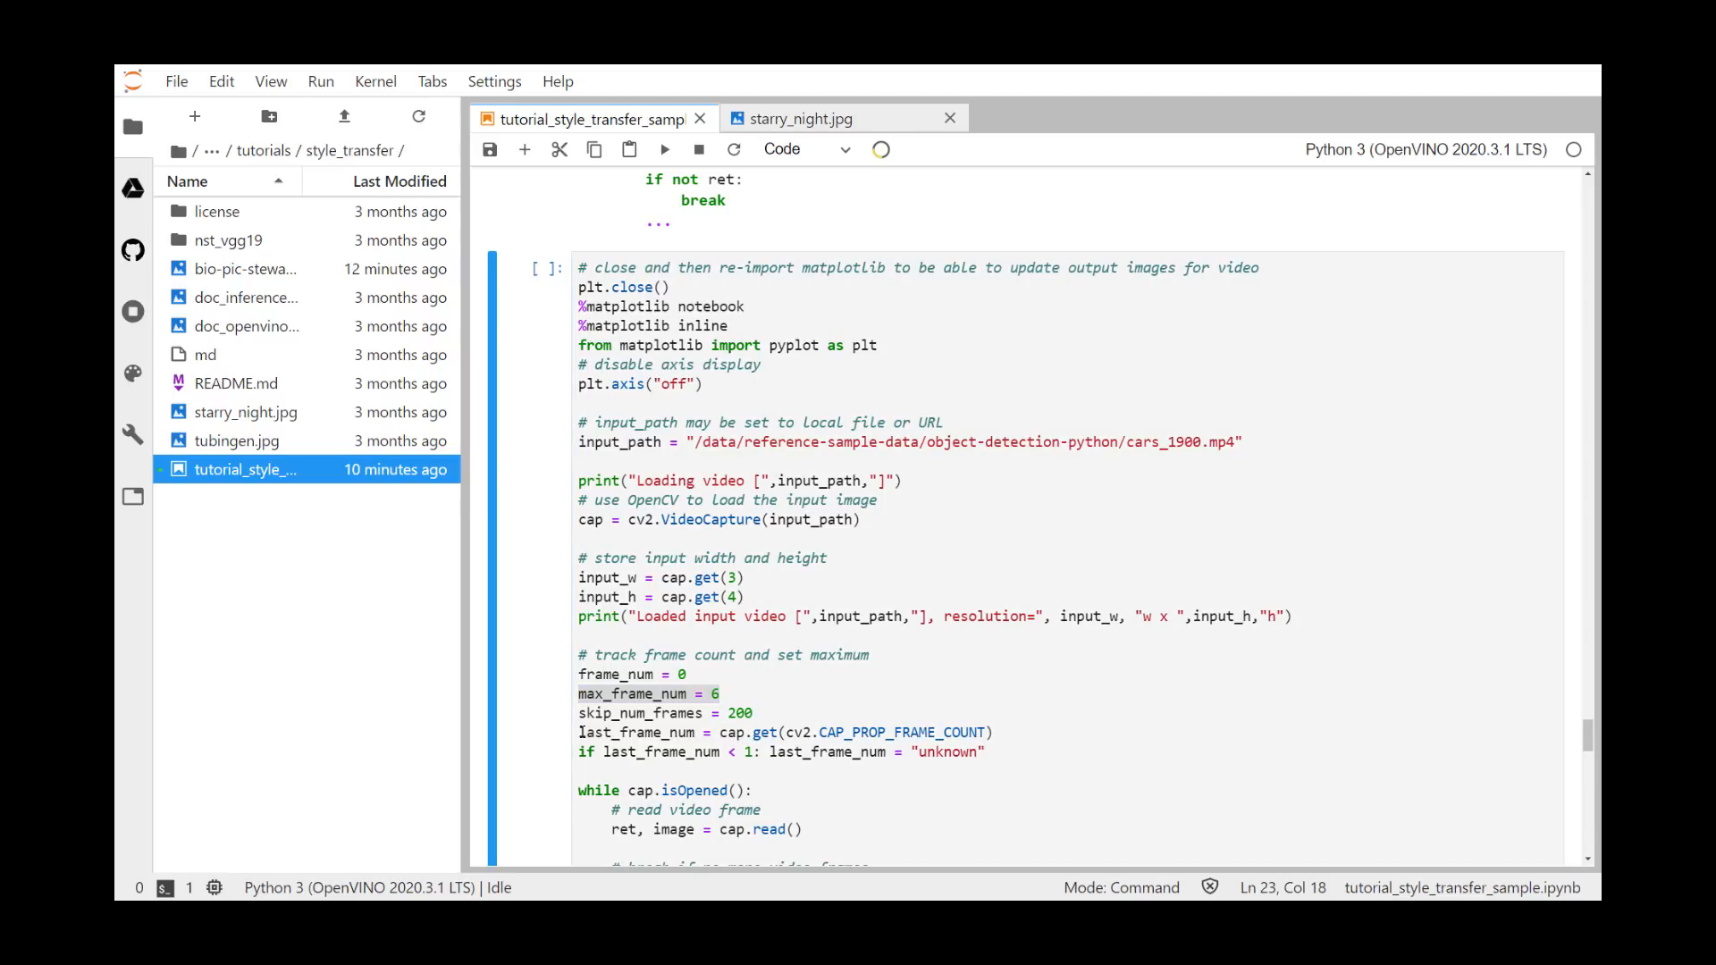
mouse_move(579, 733)
left_mouse_down()
mouse_move(955, 713)
mouse_move(1003, 733)
left_mouse_up()
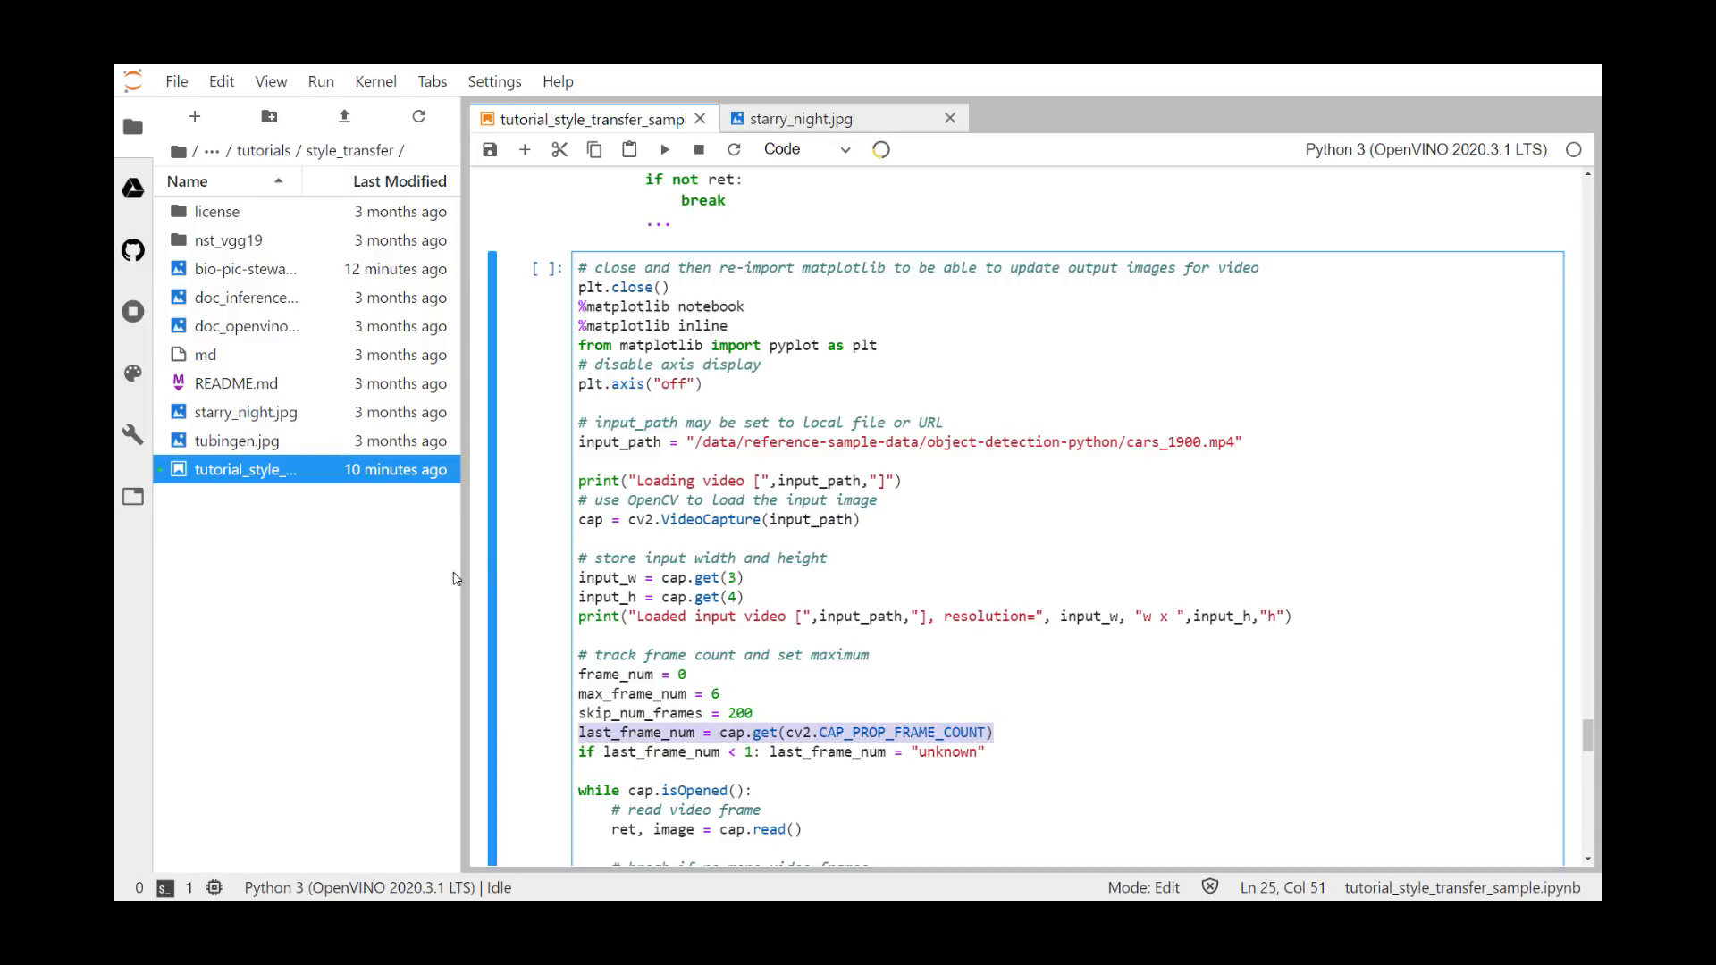
scroll(535, 588, "up", 1)
scroll(536, 587, "up", 2)
scroll(535, 588, "up", 2)
scroll(536, 587, "up", 3)
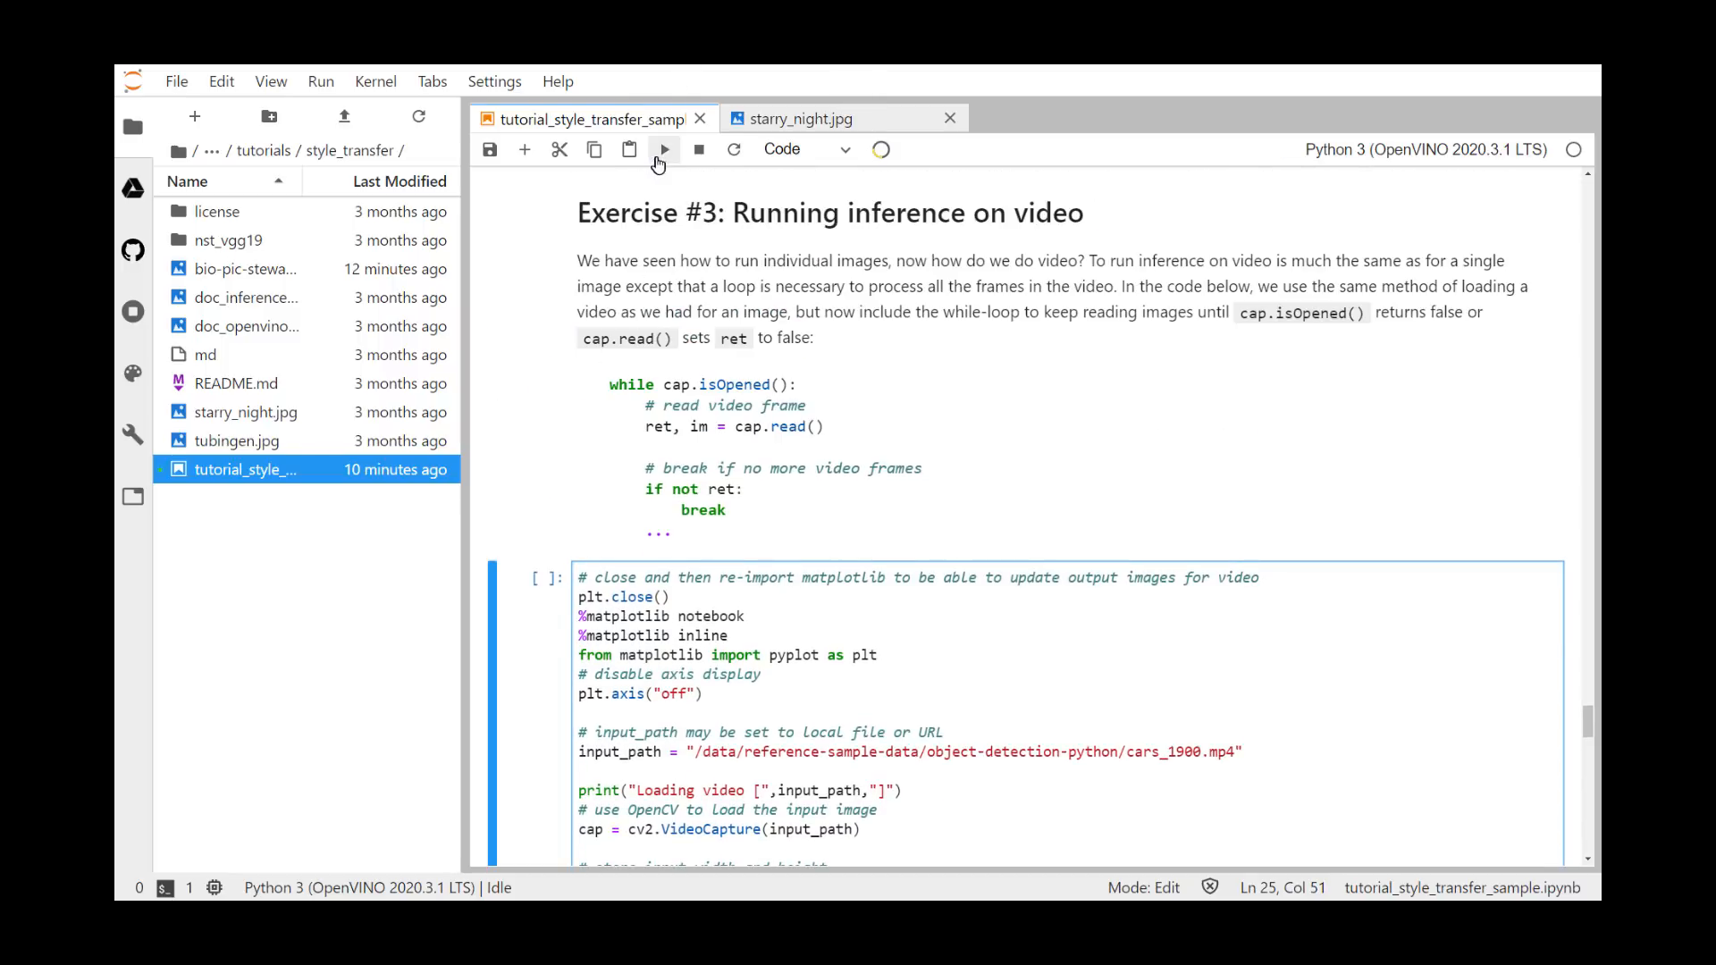
Run the Exercise #3 cell on cars_1900.mp4.
left_click(664, 150)
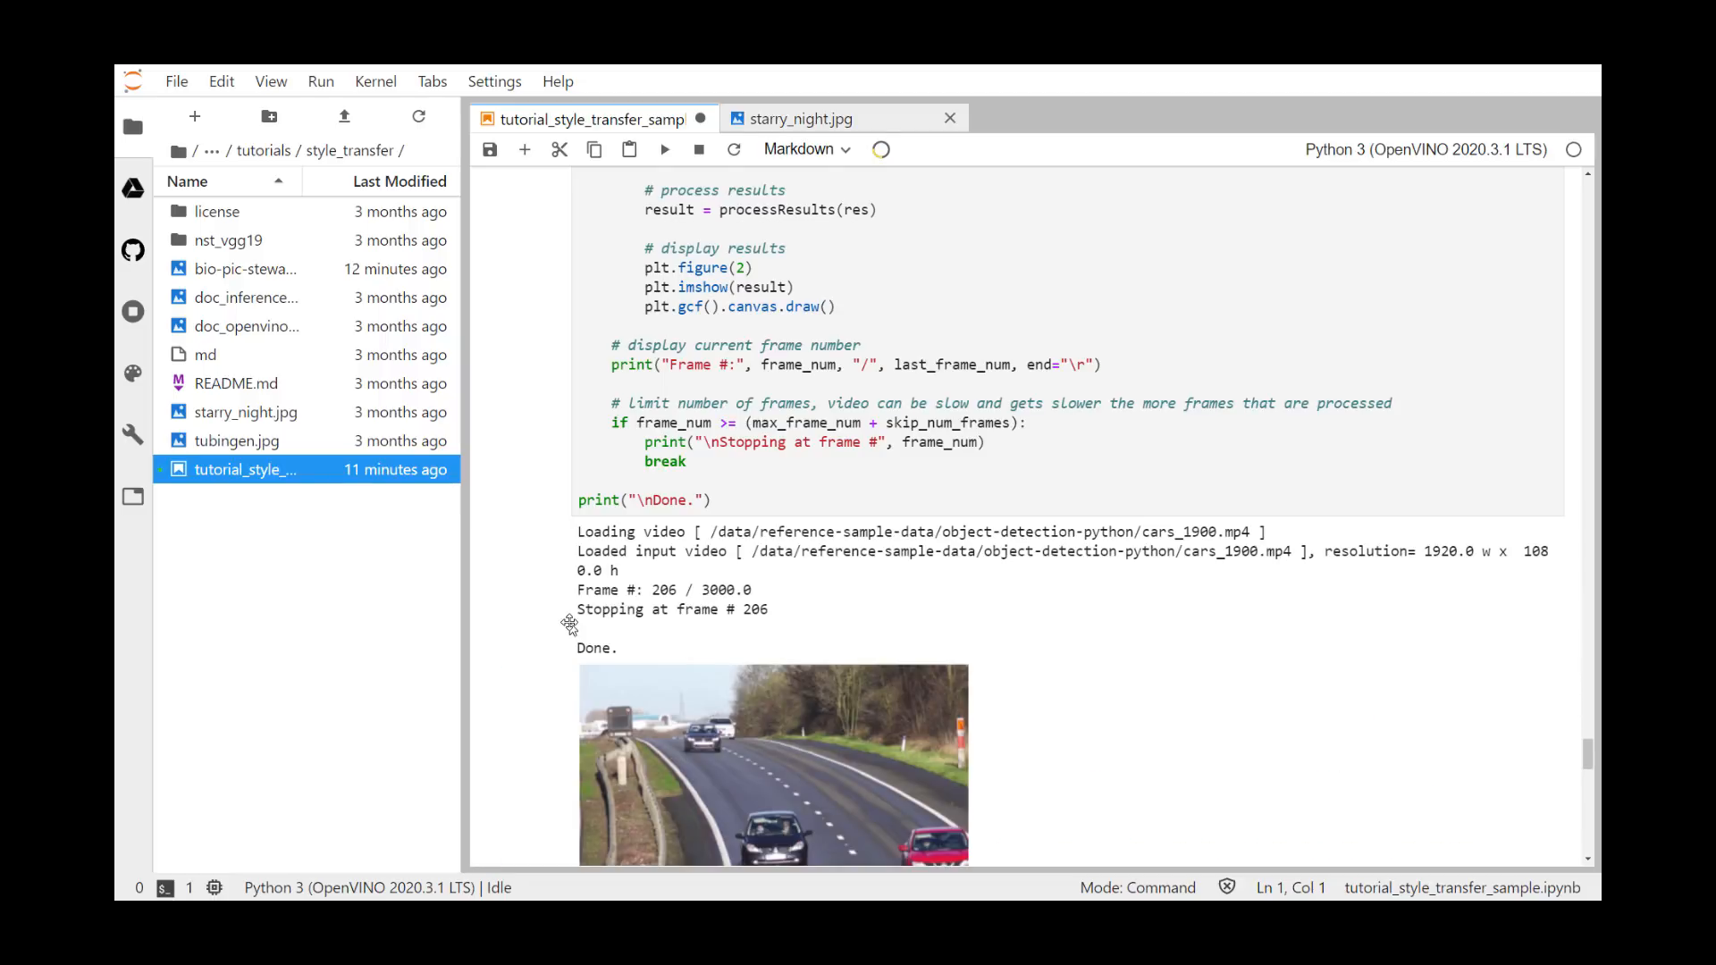
scroll(556, 698, "down", 2)
scroll(555, 717, "down", 2)
scroll(555, 717, "down", 1)
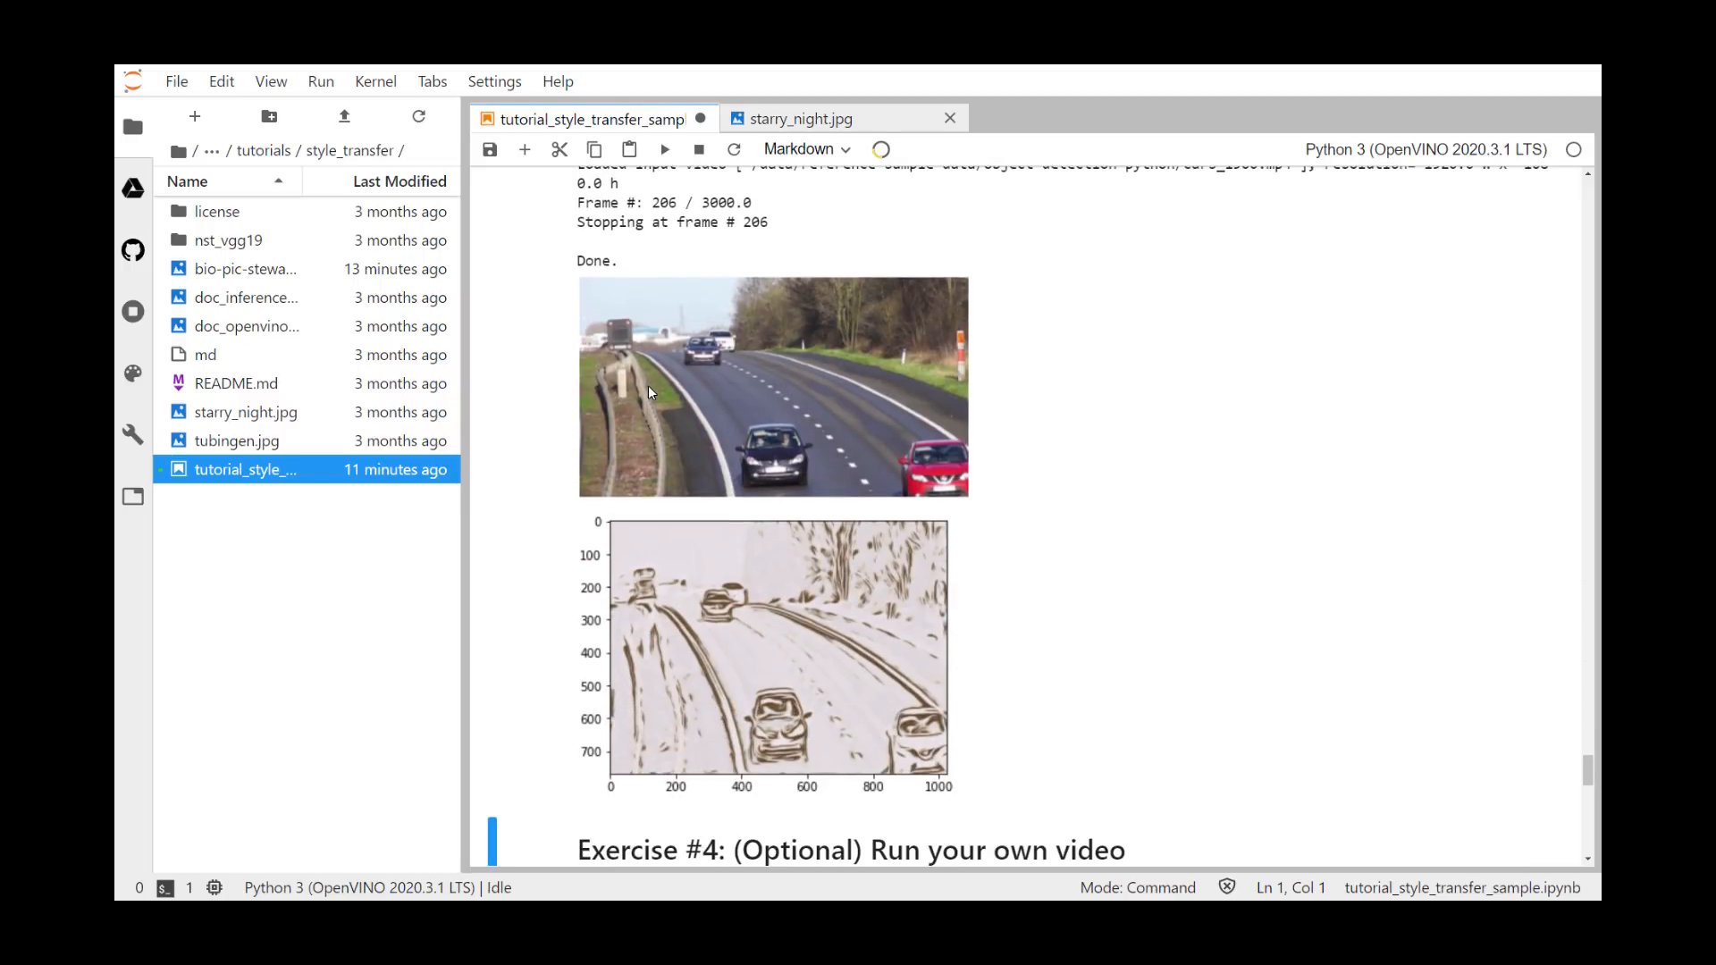
scroll(647, 385, "down", 5)
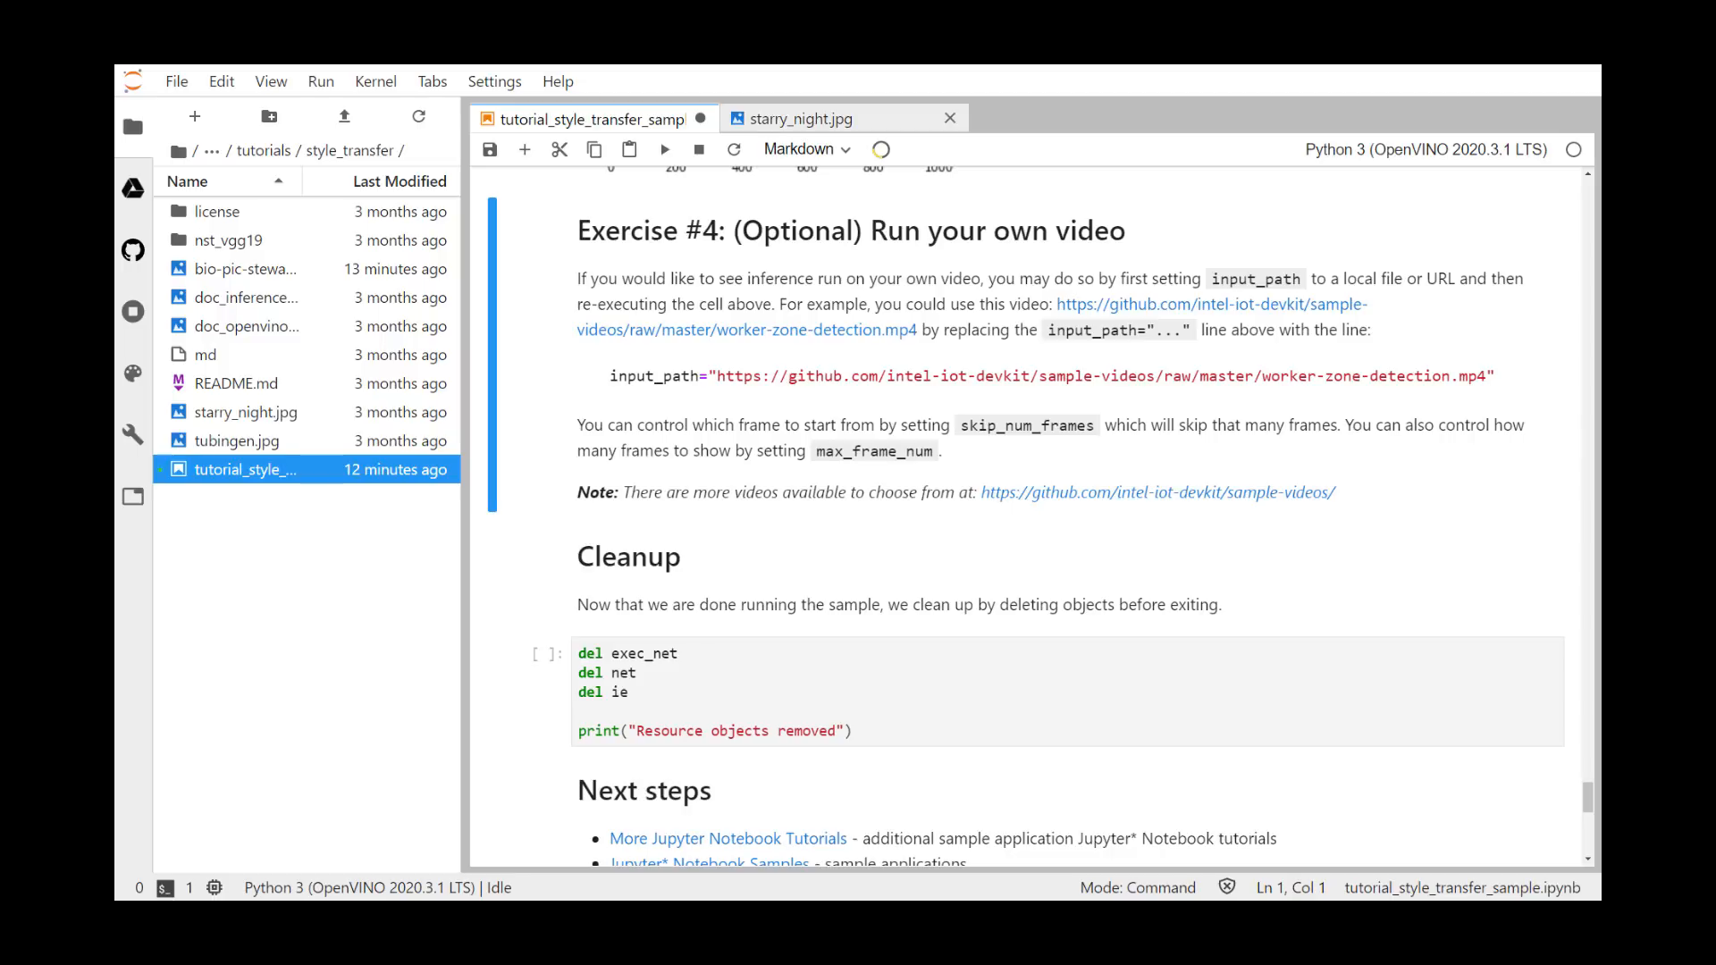
Save the style-transfer notebook with all exercise results via Ctrl+S.
key("ctrl+s")
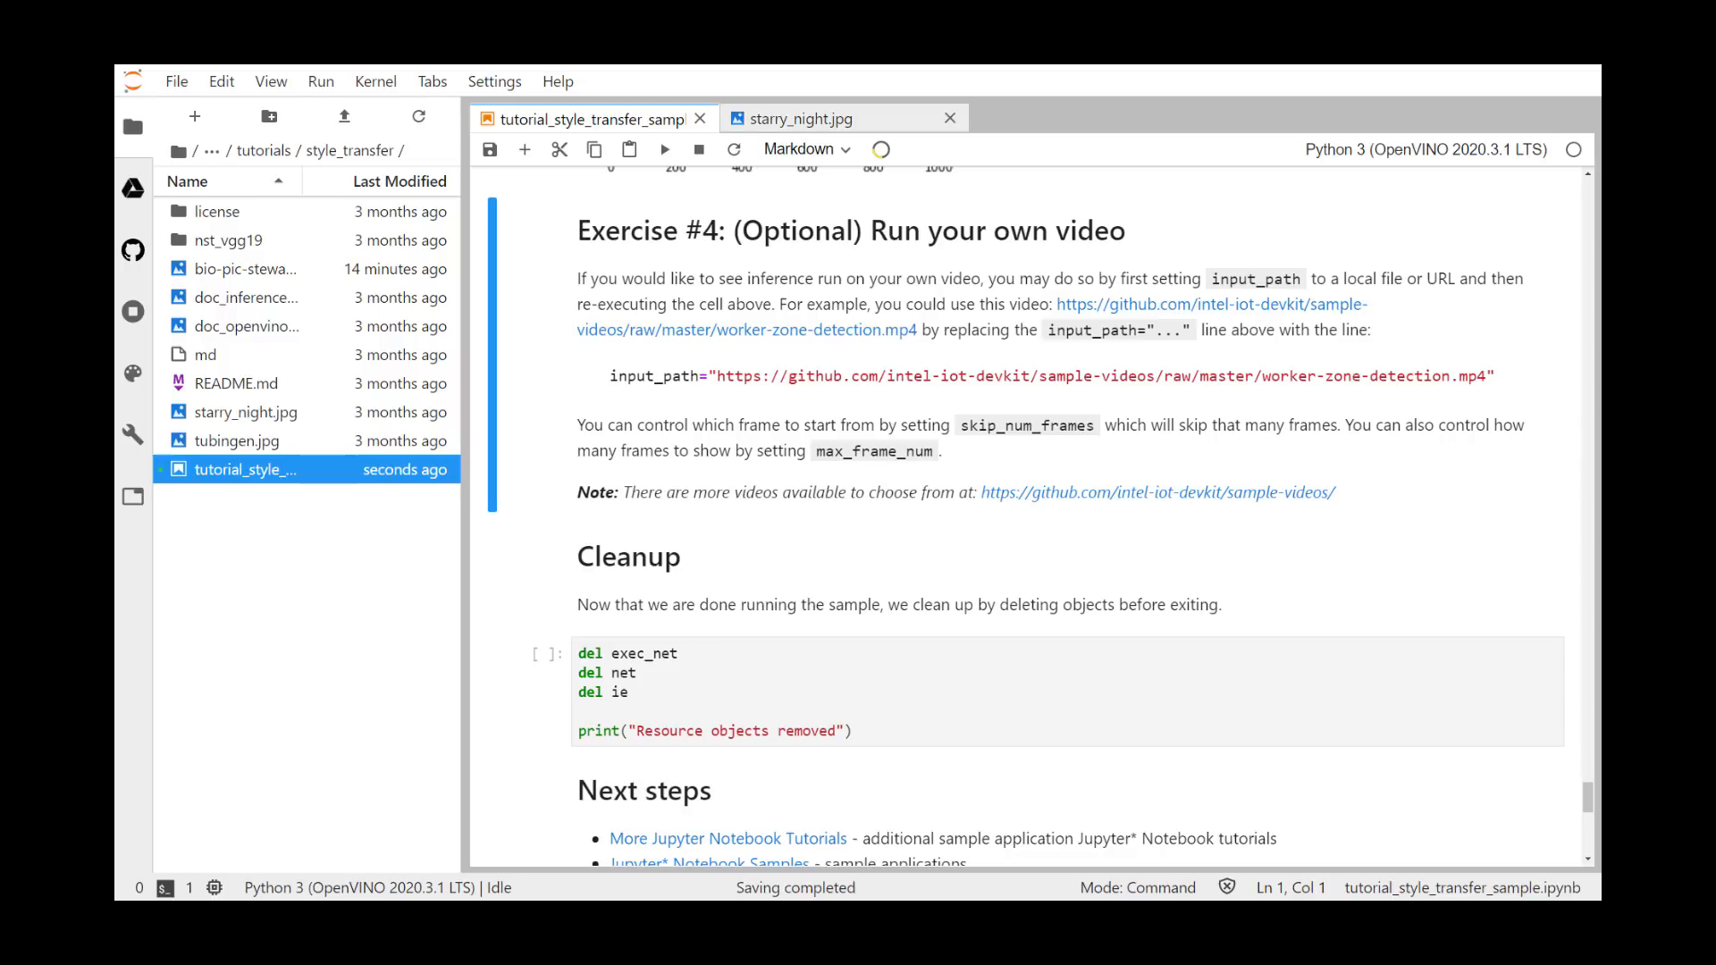